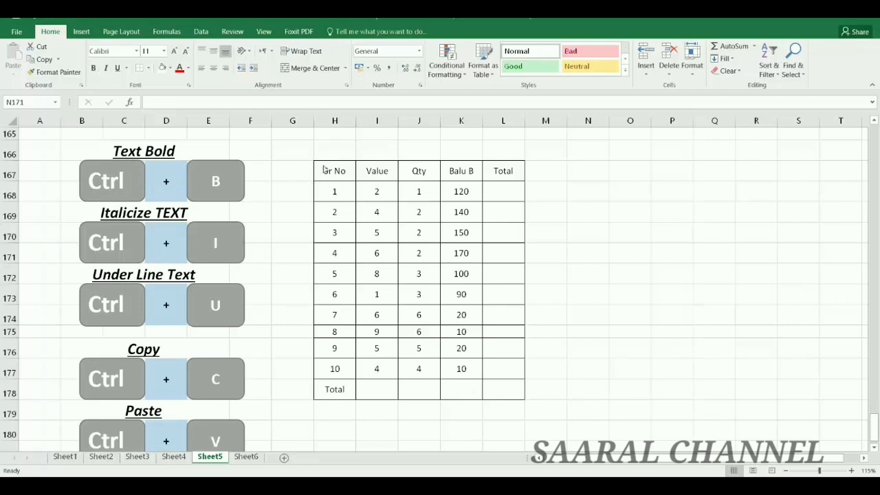
Step: Select the Sr No table, toggle bold and italic on and off, and leave the text underlined
left_click_drag(325, 168, 496, 383)
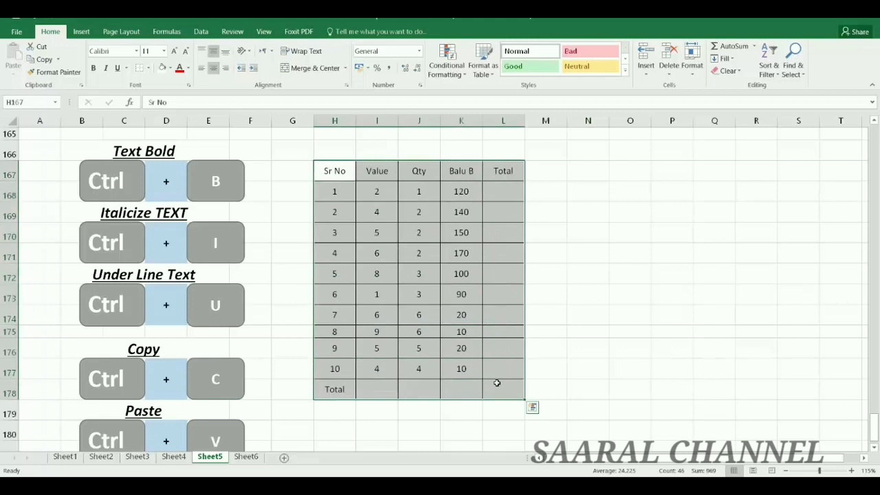
key("ctrl+b")
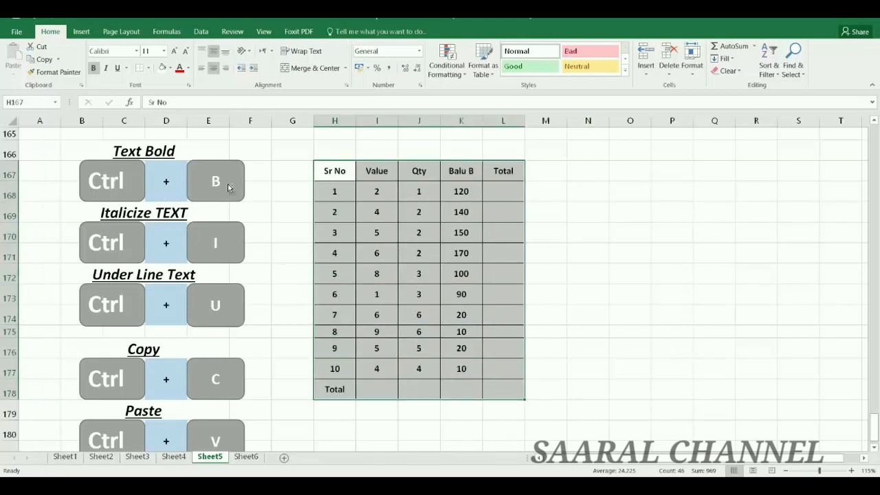
key("ctrl+b")
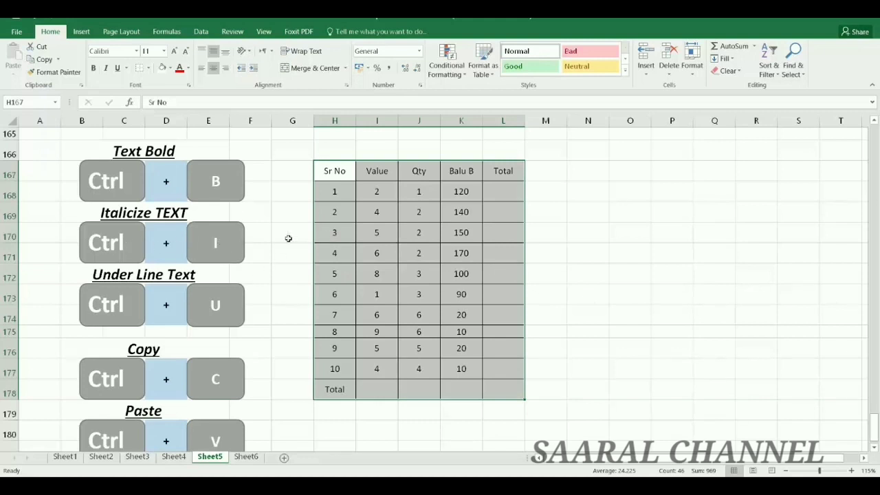
key("ctrl+i")
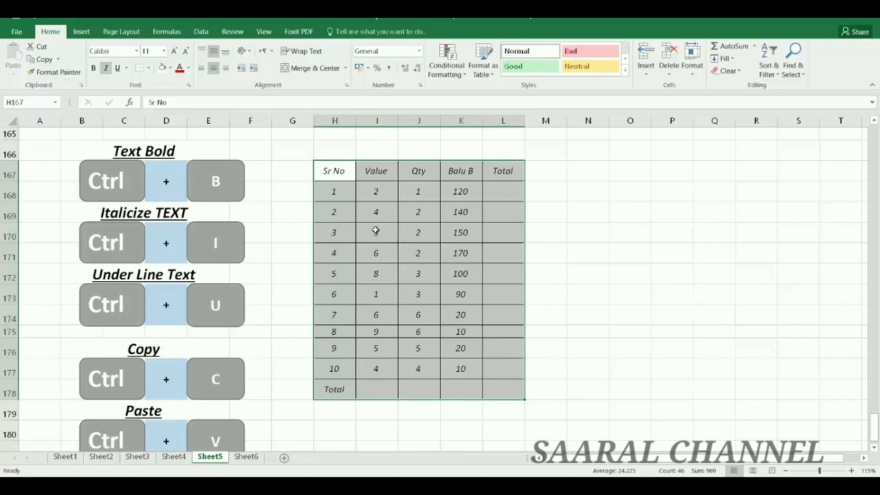
key("ctrl+i")
key("ctrl+i")
key("ctrl+i")
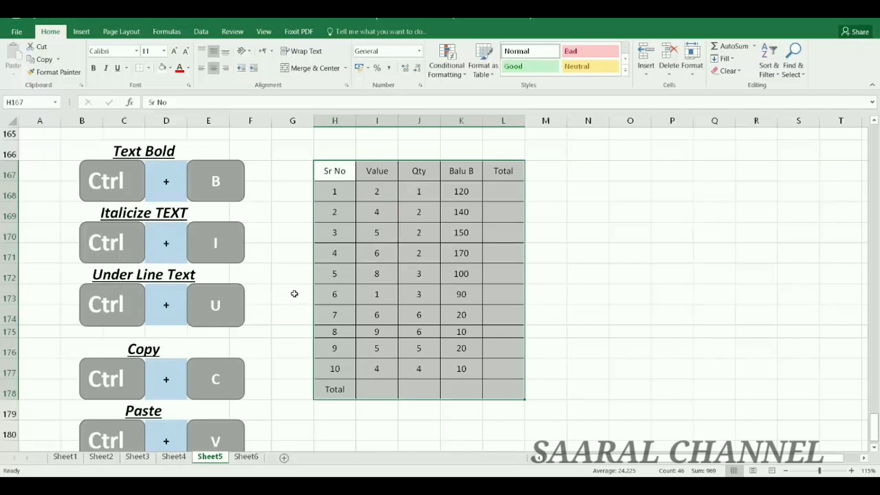
key("ctrl+u")
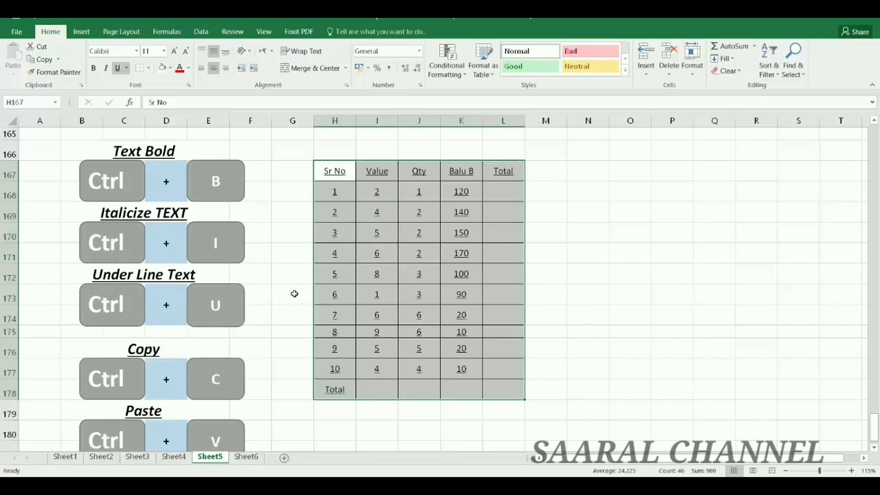
key("ctrl+u")
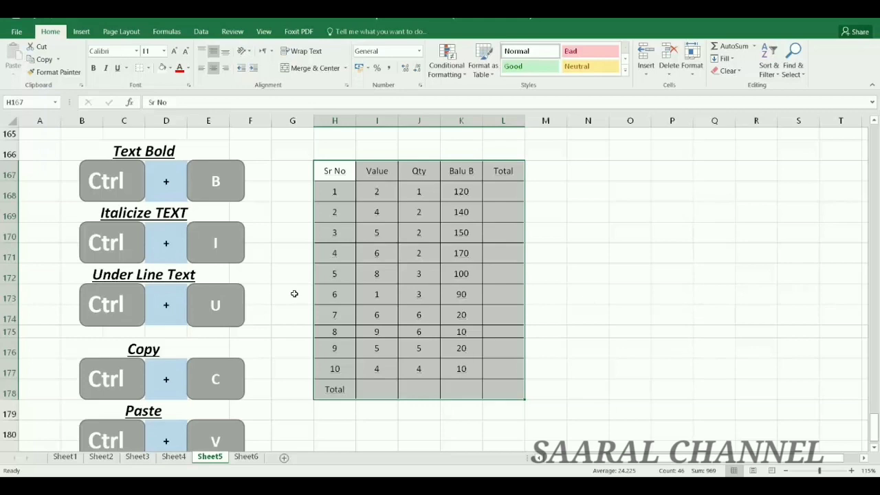
key("ctrl+u")
Step: Copy the table and paste a duplicate starting at cell N167
scroll(203, 354, "down", 3)
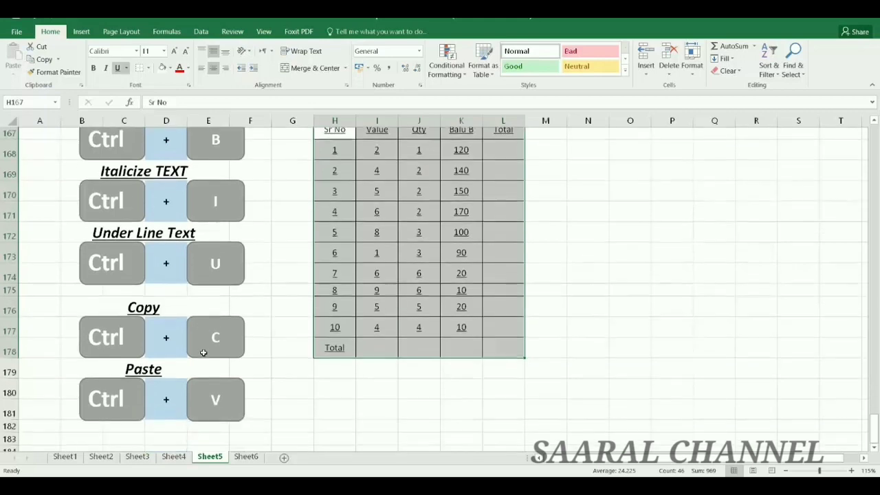
scroll(285, 342, "up", 2)
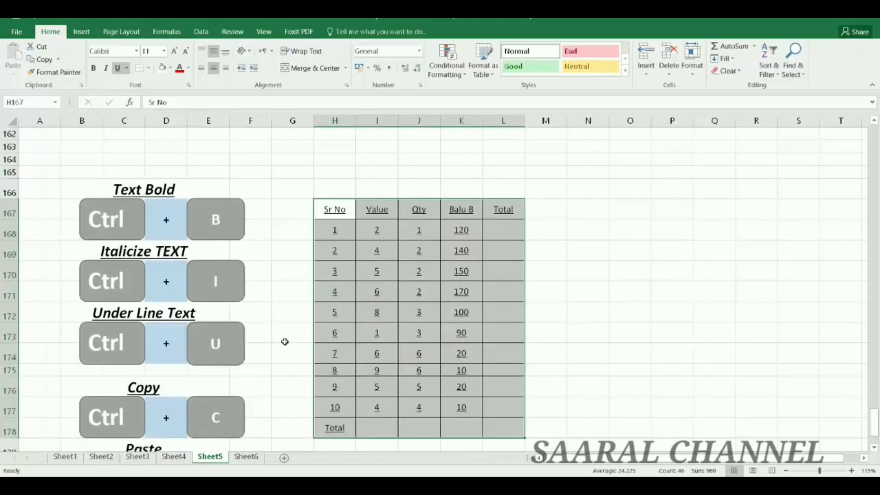
scroll(284, 340, "down", 1)
key("ctrl+c")
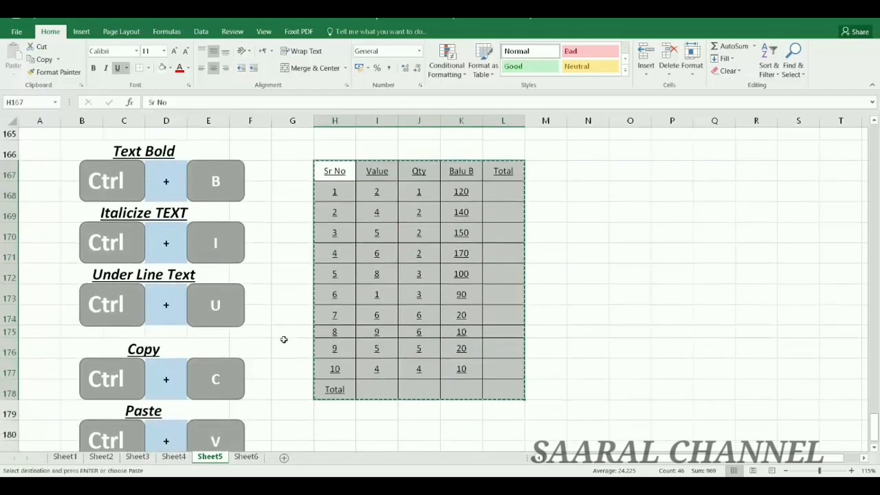
scroll(262, 368, "down", 1)
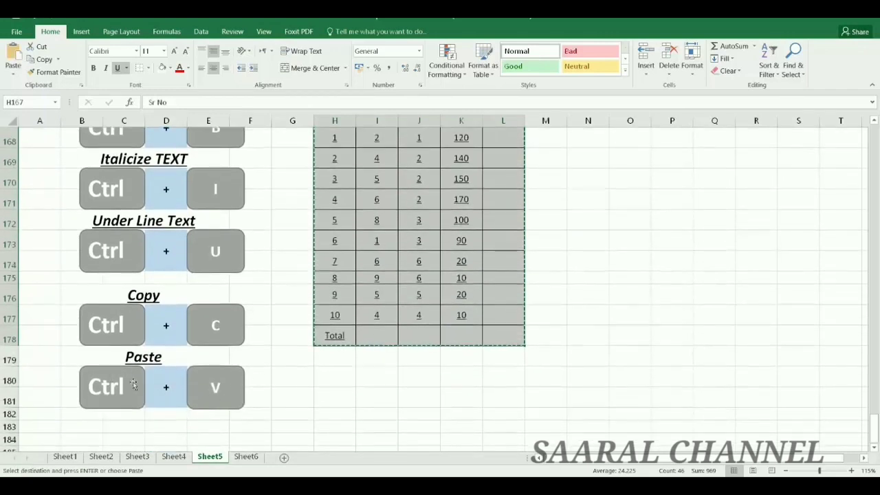
scroll(579, 238, "up", 2)
left_click(595, 212)
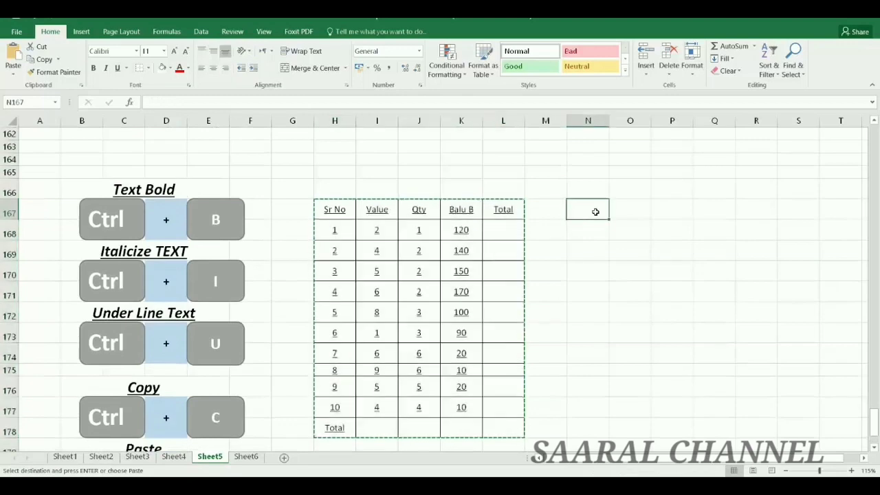
key("ctrl+v")
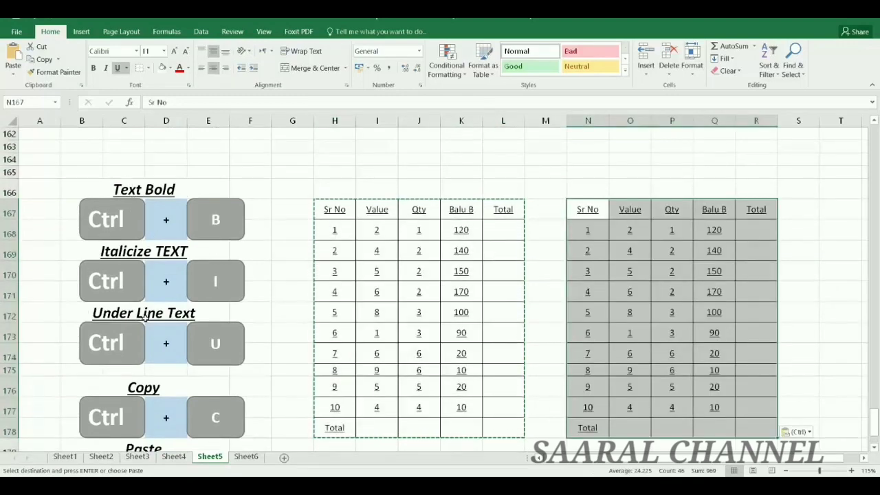
scroll(137, 196, "down", 1)
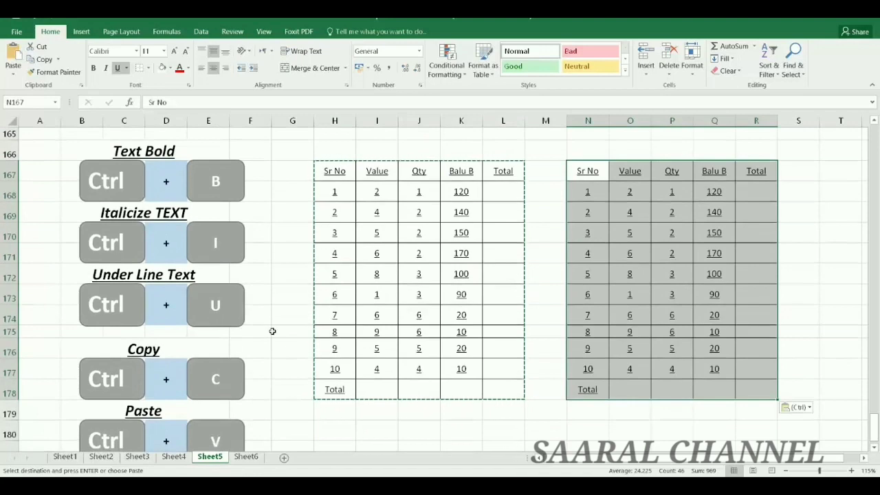
scroll(271, 330, "down", 1)
scroll(207, 330, "up", 1)
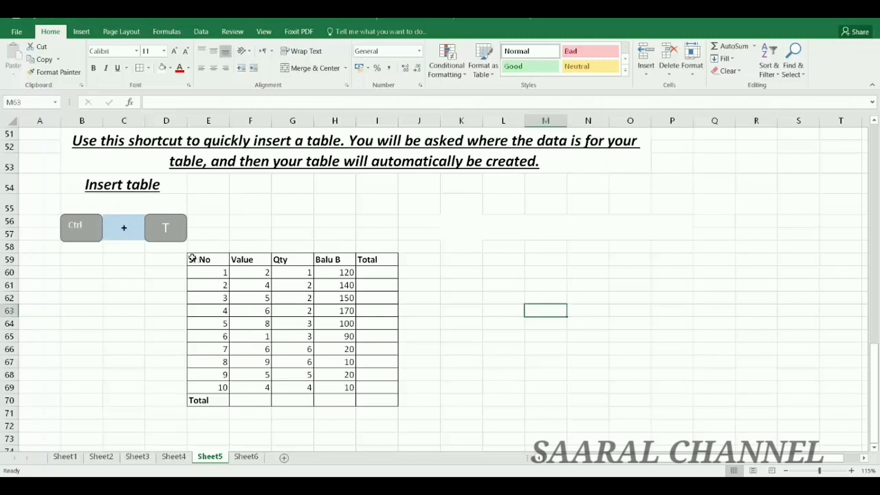
Step: Select the Sr No, Value, Qty, Balu B and Total data in E59:I70
left_click_drag(193, 261, 385, 406)
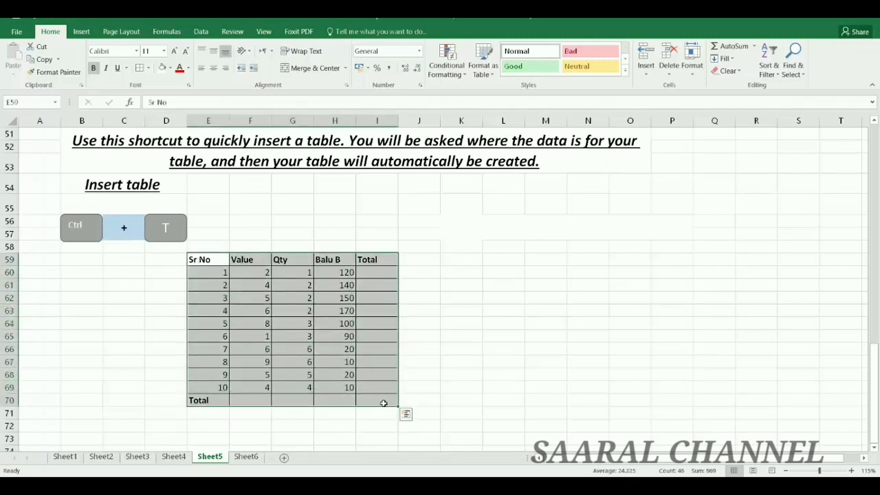
Step: Convert E59:I70 into a table with headers, trying orange, grey and blue styles before choosing light green banded
key("ctrl+t")
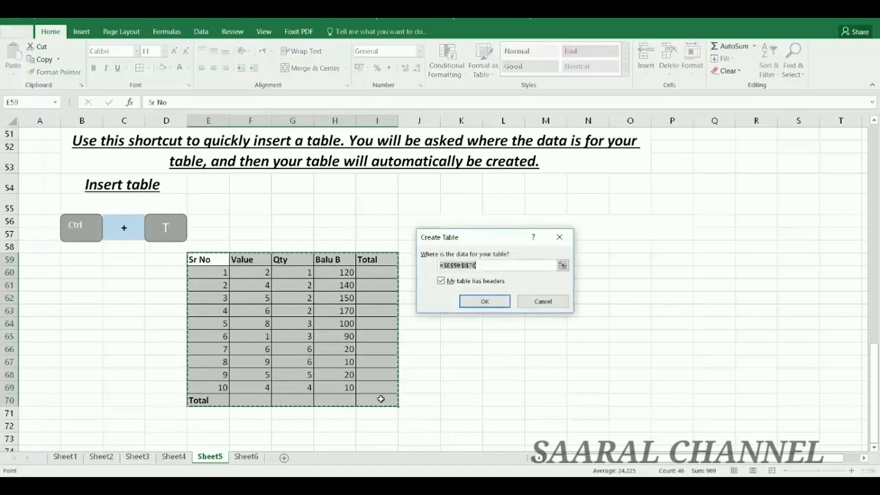
left_click(504, 303)
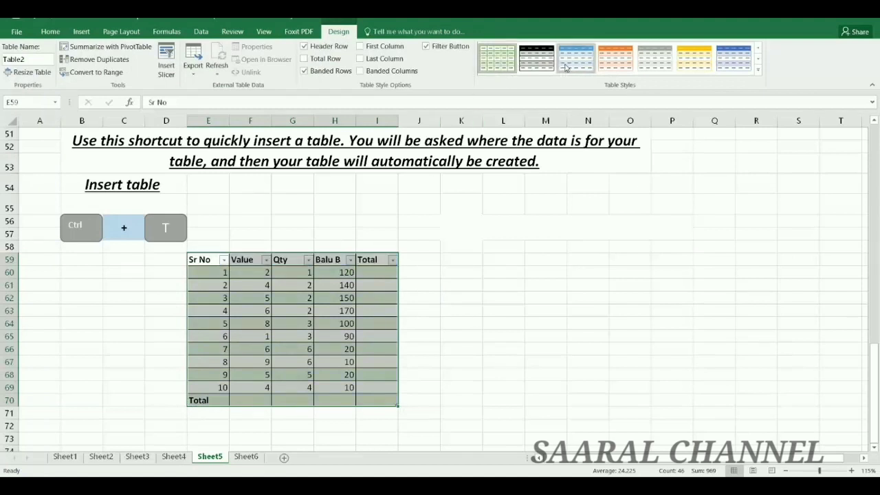
left_click(618, 60)
left_click(654, 59)
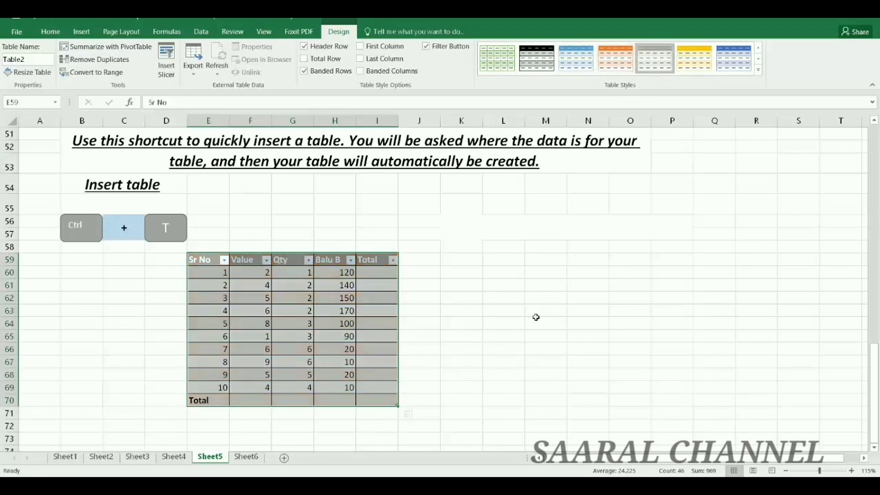
left_click(543, 313)
left_click(289, 299)
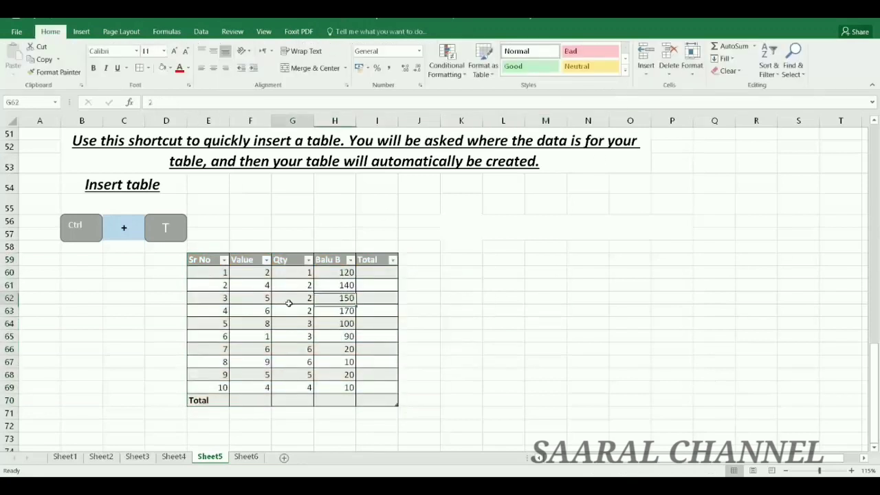
left_click(190, 259)
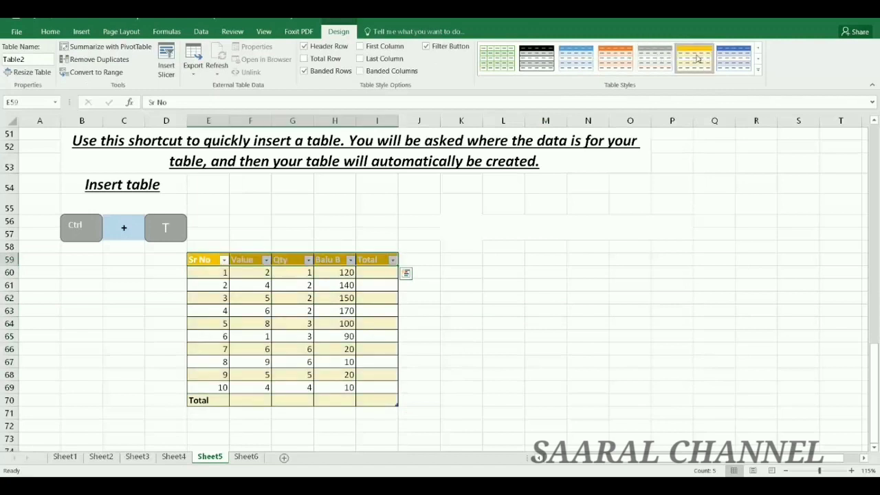
left_click(733, 59)
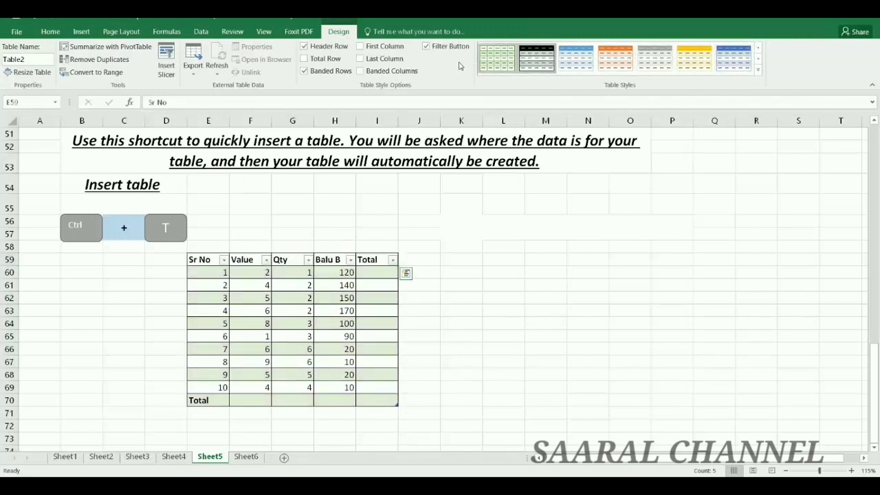
left_click(493, 61)
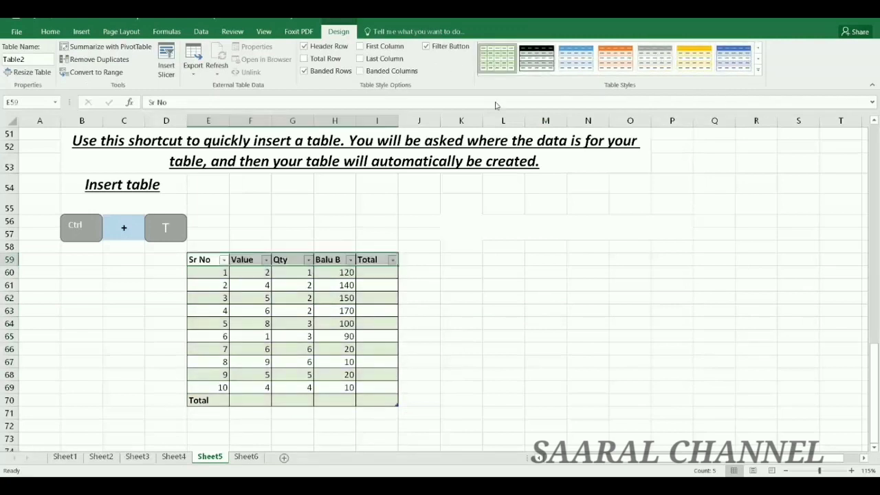
left_click(514, 273)
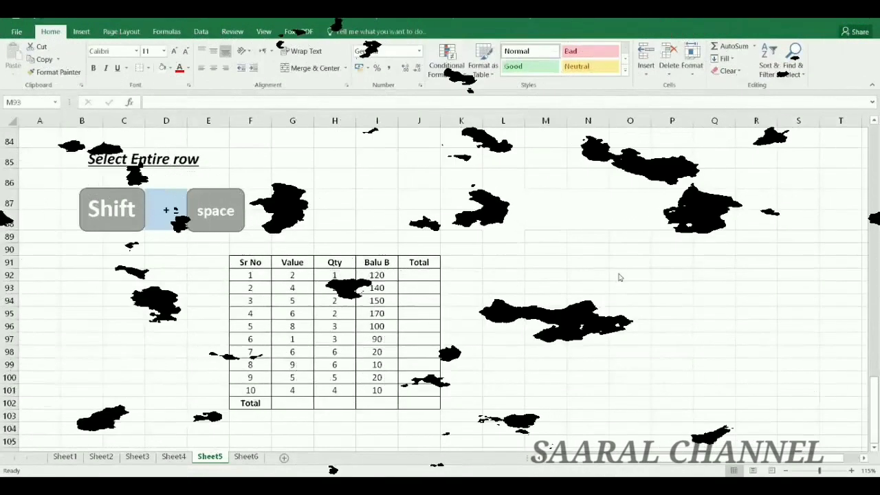
Step: Scroll down to the Select Entire row section and its Sr No table around rows 84–102
scroll(505, 258, "up", 6)
scroll(505, 258, "down", 2)
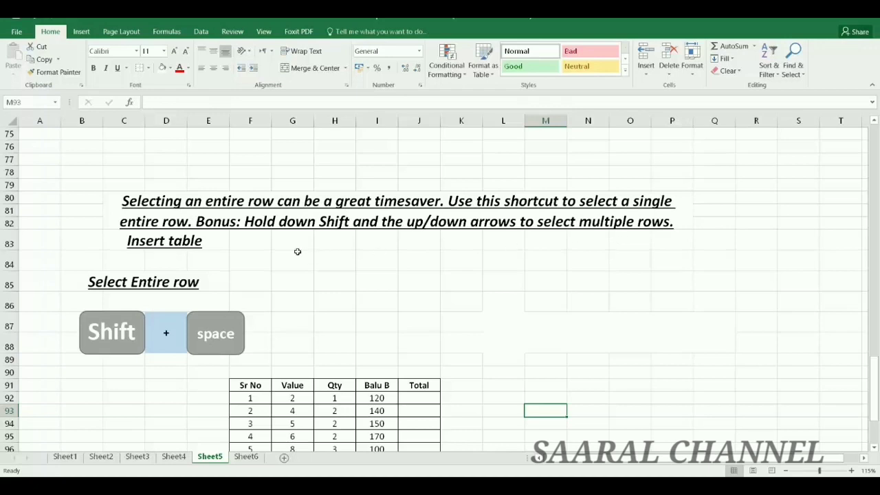
scroll(355, 280, "down", 2)
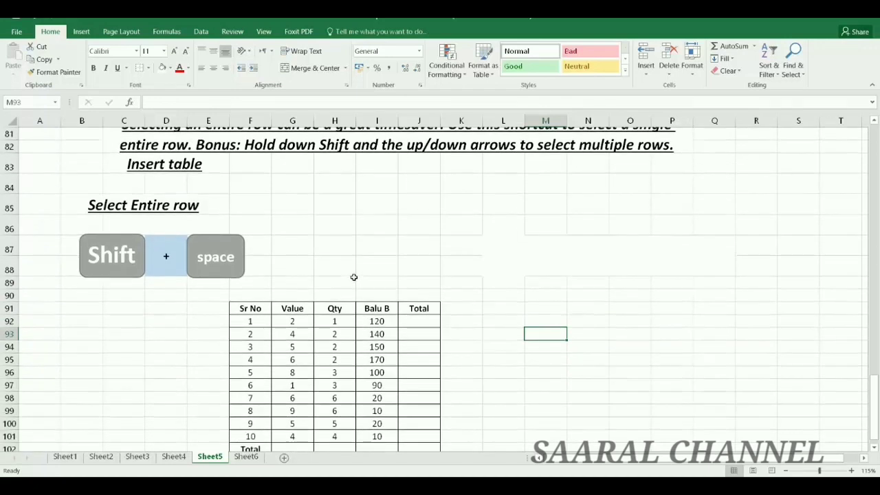
scroll(354, 277, "down", 1)
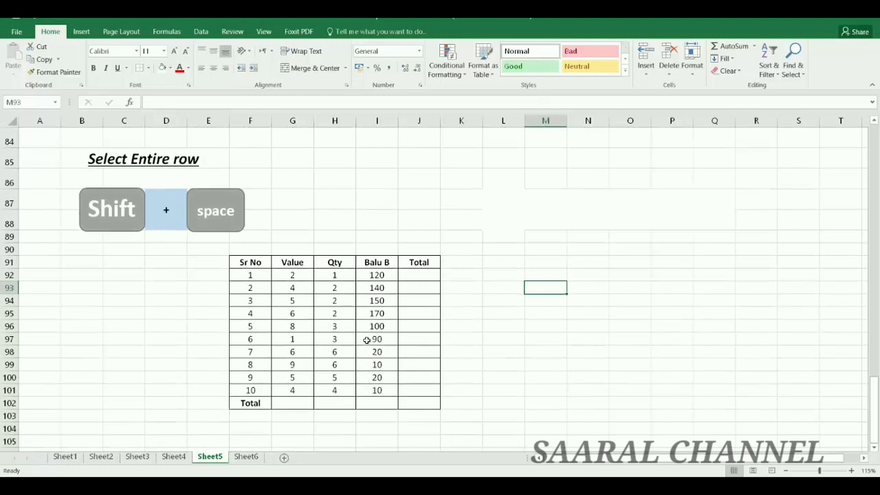
Step: Practise selections in the Sr No table: entire row 93 with Shift+Space, then various shift-click ranges
left_click(297, 292)
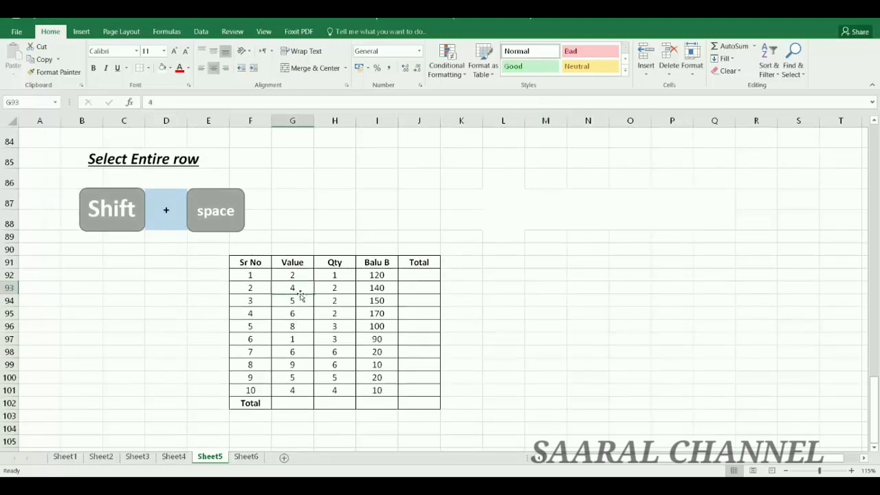
key("shift+space")
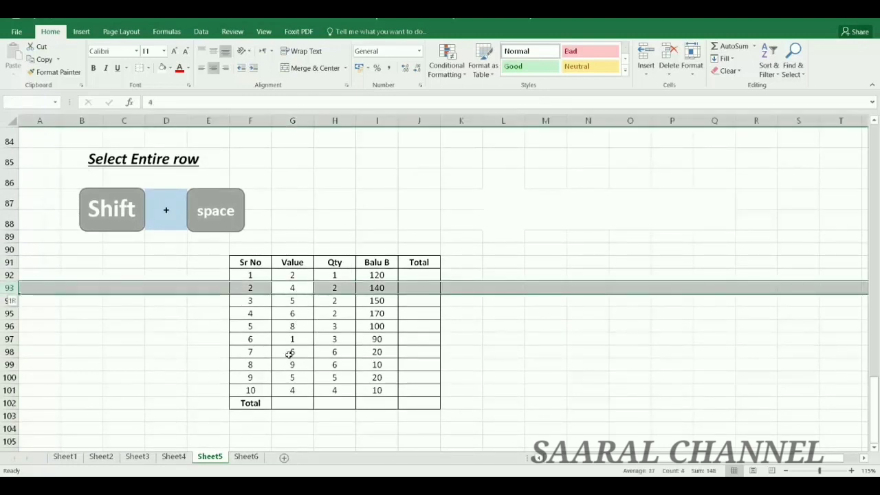
left_click(288, 352, "shift")
left_click(348, 338, "shift")
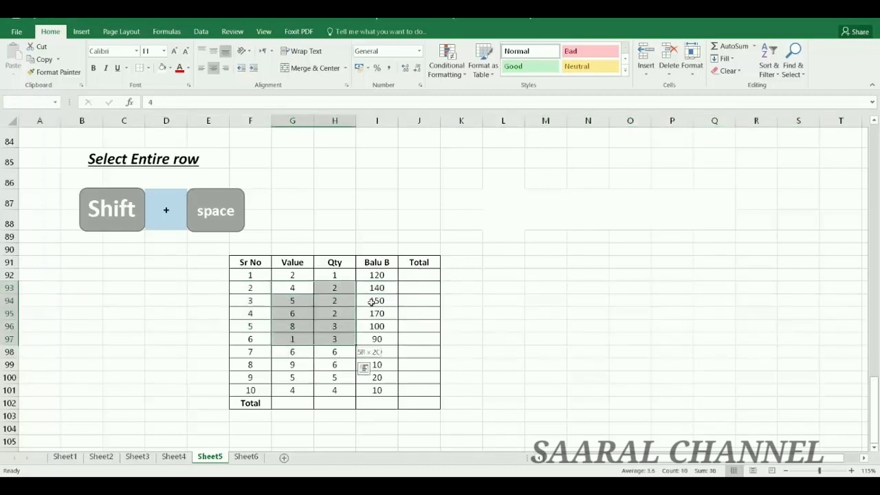
left_click(383, 275, "shift")
left_click(251, 389, "shift")
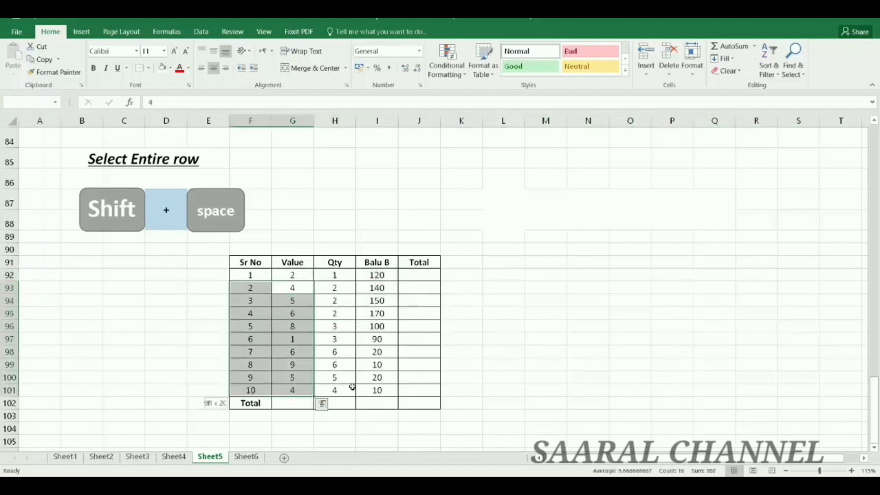
left_click(386, 390, "shift")
left_click(241, 273, "shift")
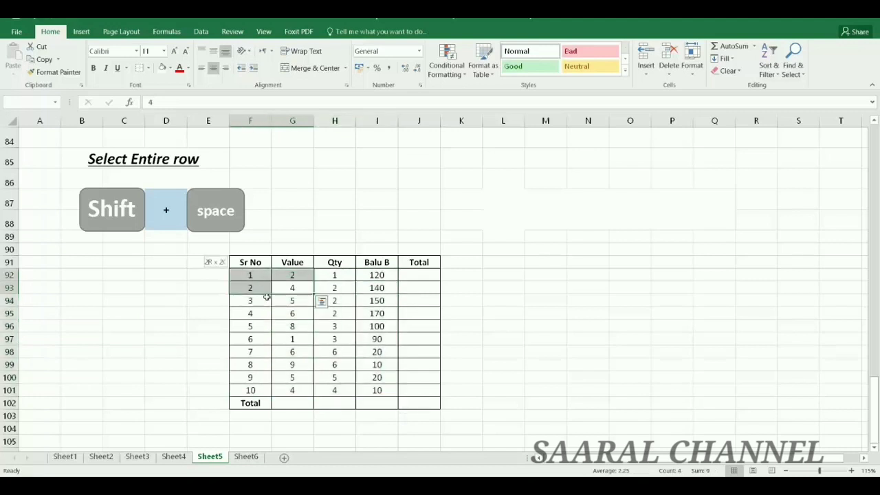
left_click(368, 370, "shift")
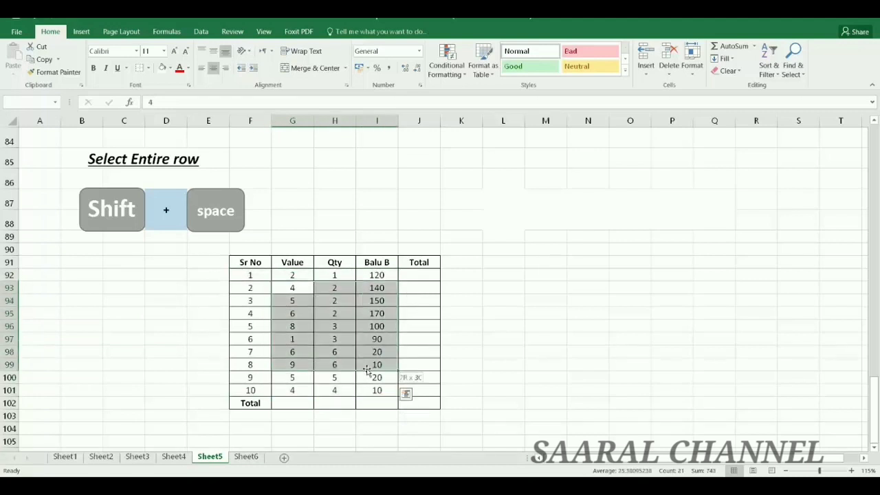
left_click(293, 306, "shift")
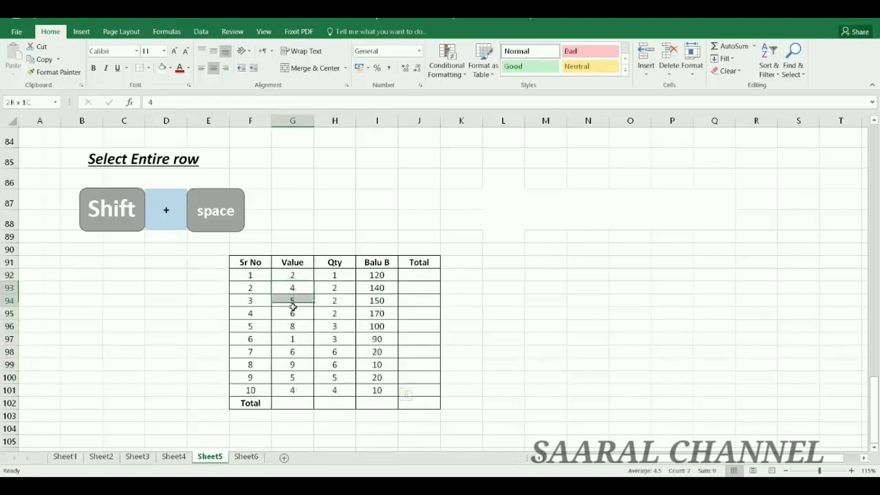
left_click_drag(292, 306, 335, 339)
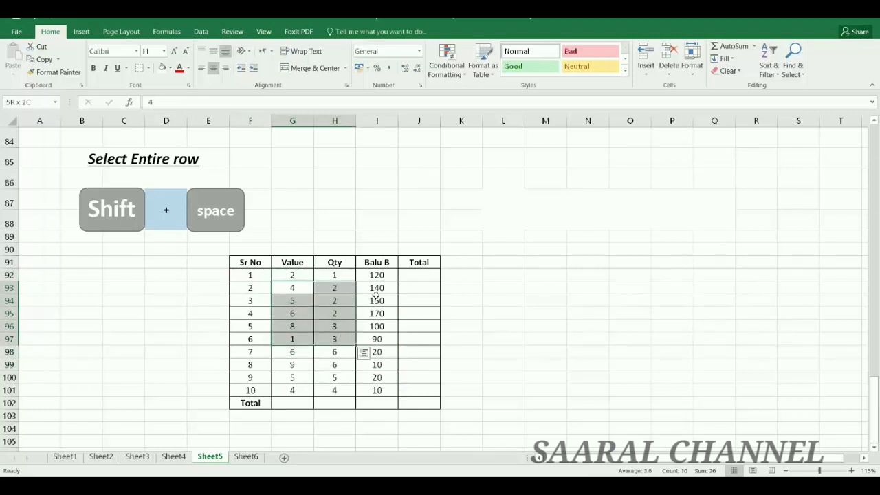
left_click_drag(377, 294, 260, 352)
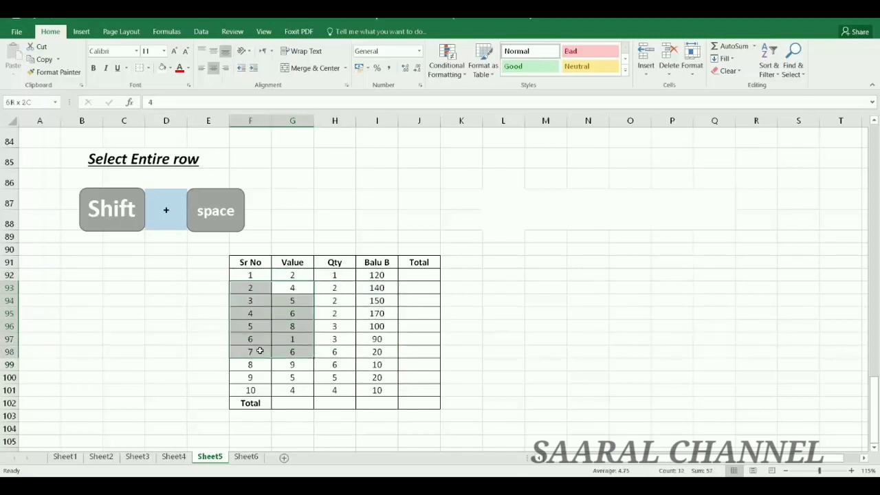
left_click_drag(293, 287, 342, 362)
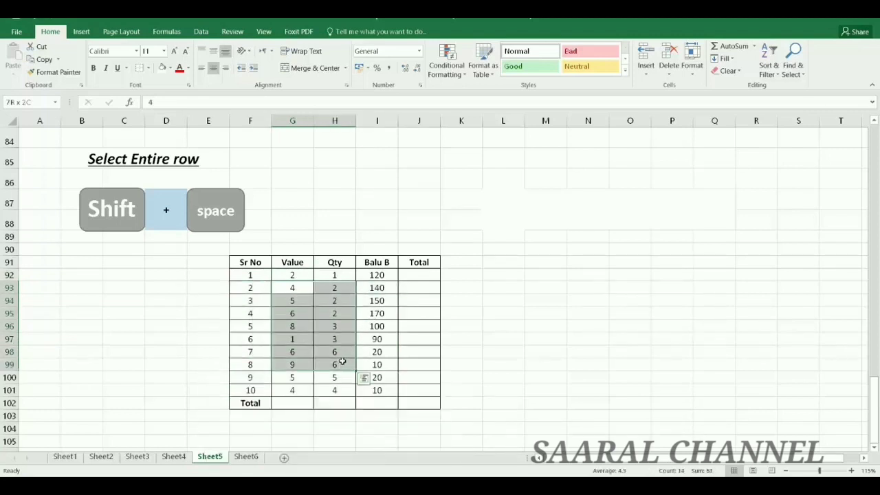
Step: Select G93:I98 and apply a Quick Analysis colour scale to those figures
left_click(375, 353, "shift")
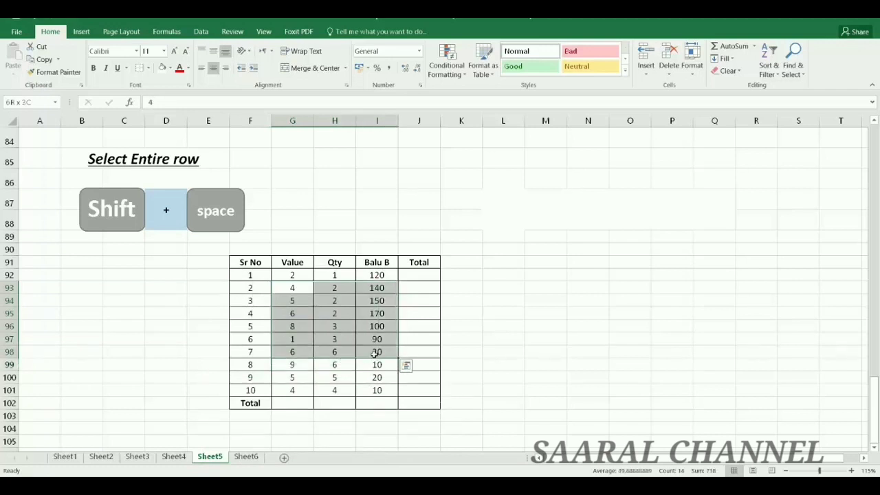
left_click(406, 365)
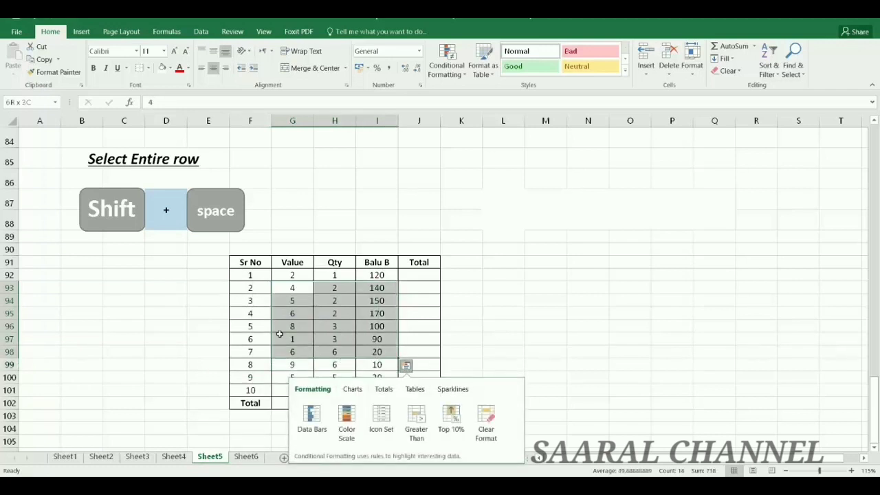
left_click(348, 415)
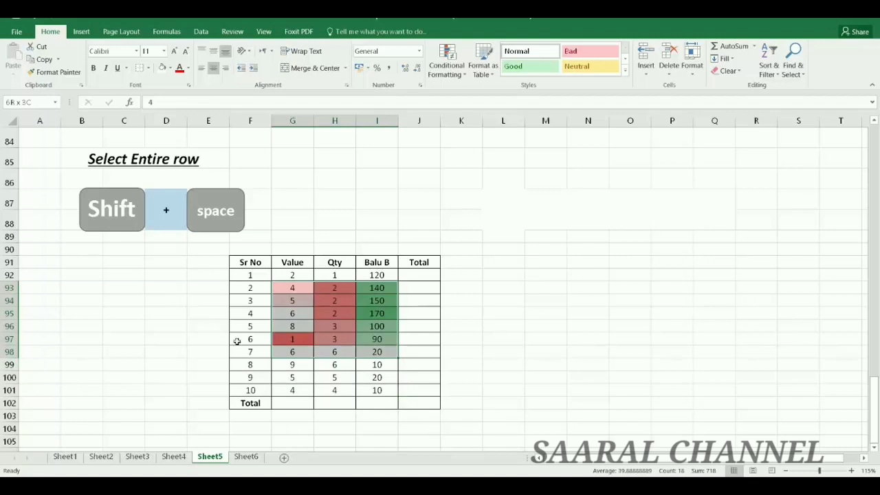
left_click(302, 378)
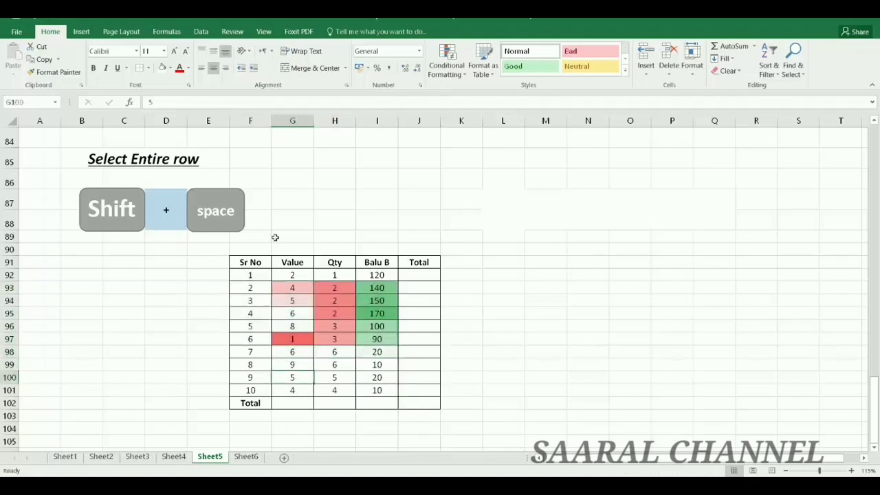
scroll(273, 236, "up", 1)
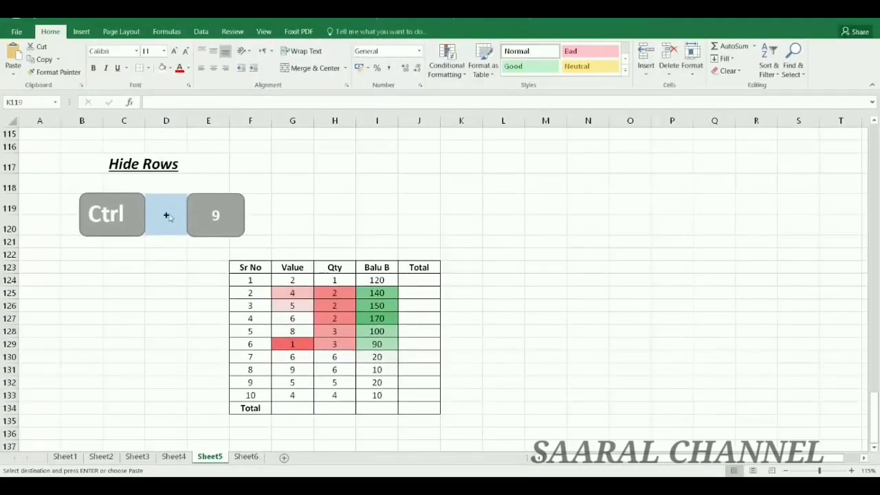
Step: Hide the Sr No 4, 8, 7 and 1 rows one at a time with Ctrl+9
left_click(297, 321)
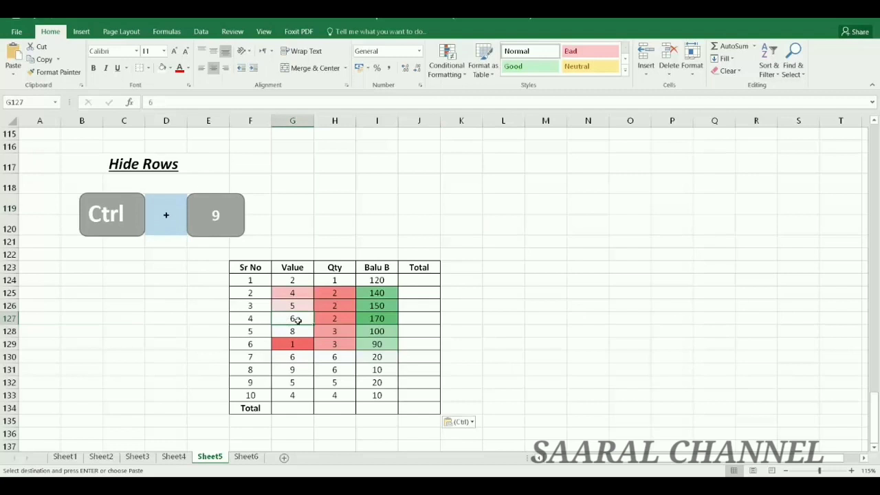
key("ctrl+9")
left_click(296, 358)
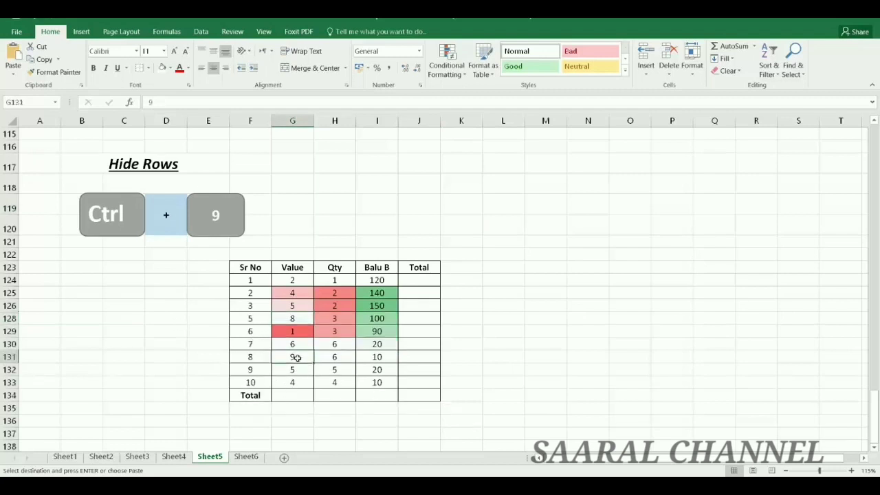
key("ctrl+9")
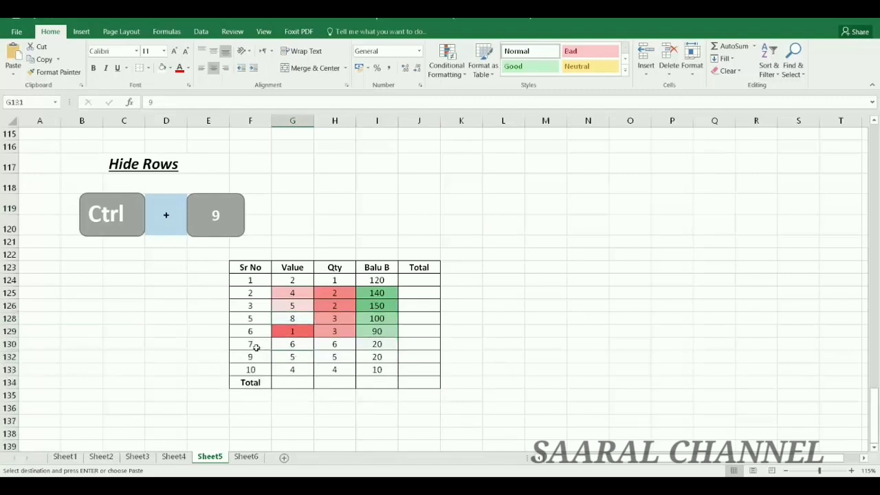
left_click(332, 344)
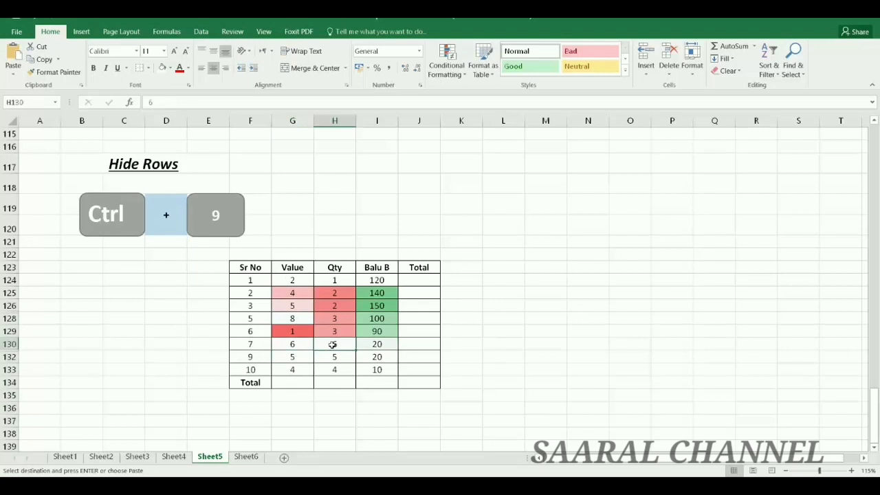
key("ctrl+9")
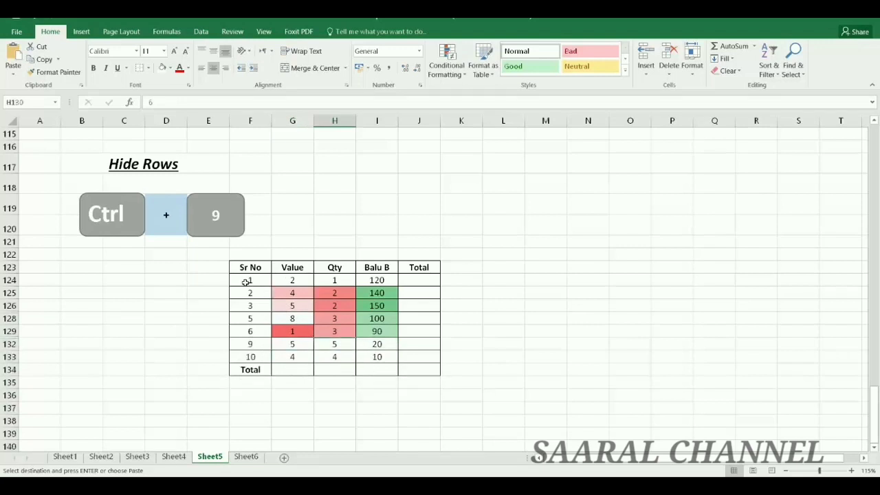
left_click(245, 280)
key("ctrl+9")
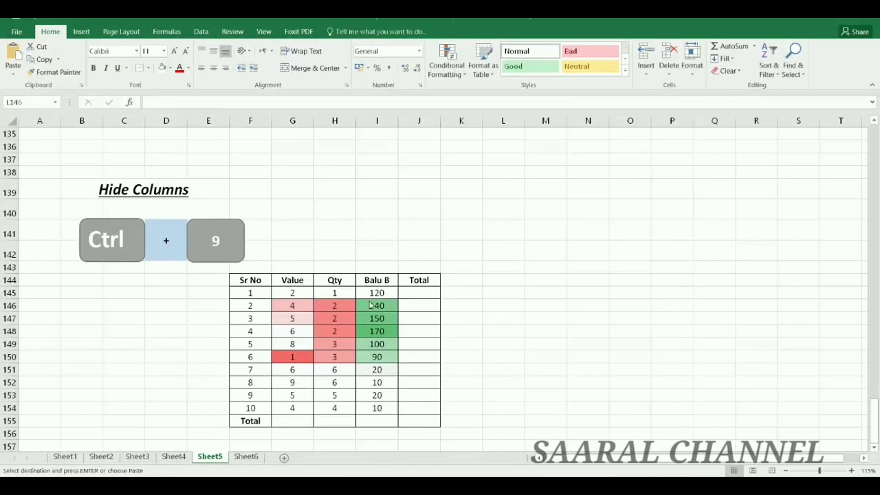
Step: Hide the Sr No 1 row with Ctrl+9, then the Value, Balu B and Qty columns with Ctrl+0
left_click(334, 293)
key("ctrl+9")
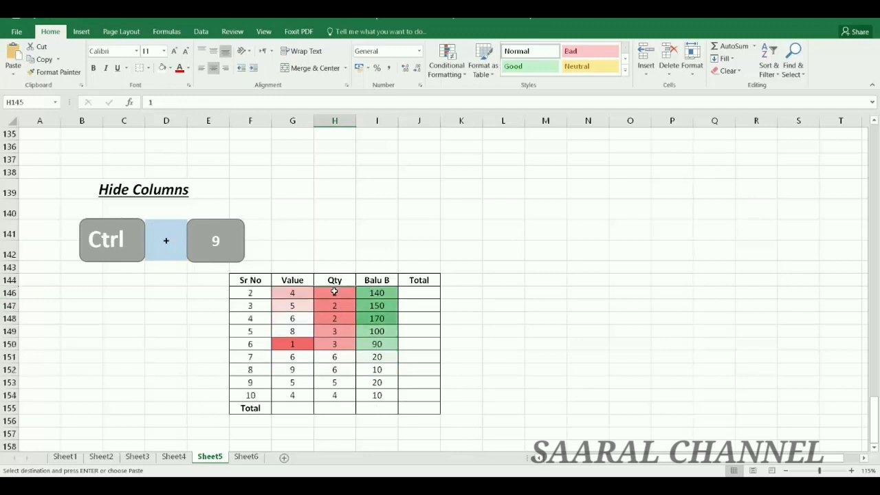
left_click(296, 282)
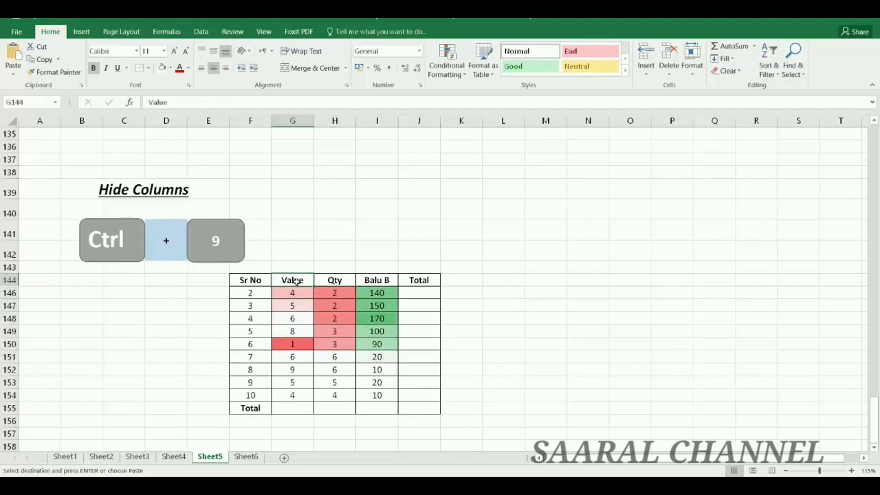
key("ctrl+0")
left_click(335, 280)
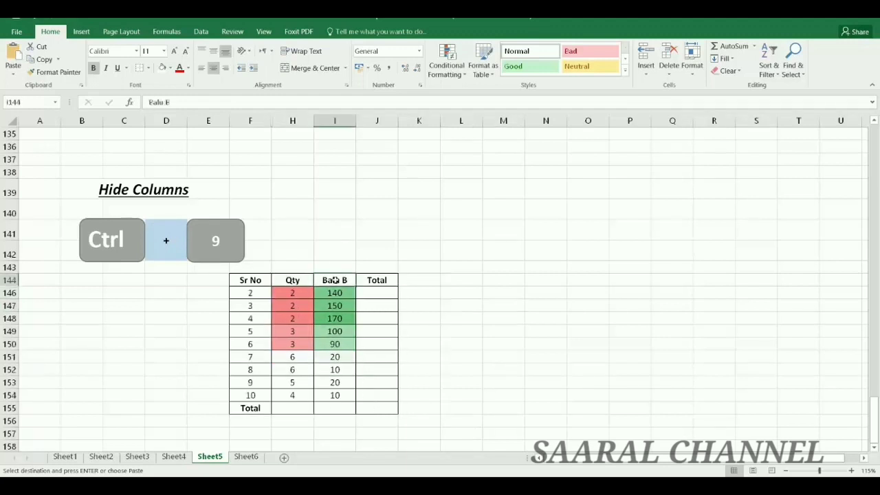
key("ctrl+0")
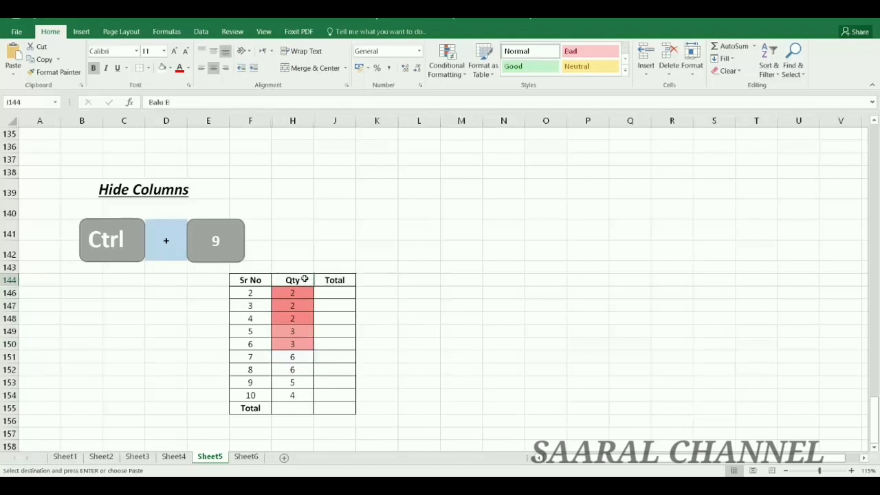
left_click(303, 280)
key("ctrl+0")
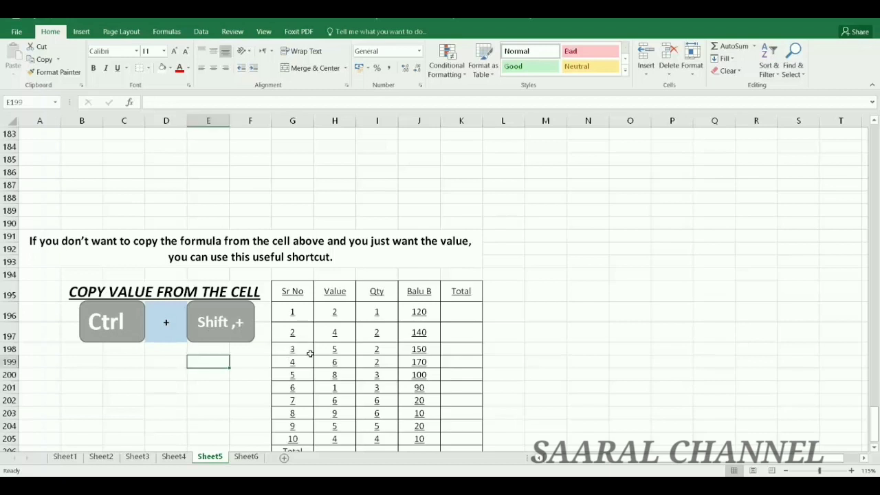
Step: Insert blank cells above the Sr No 3 row shifting down, then try and undo an entire-column insert
left_click(300, 351)
left_click_drag(331, 349, 452, 350)
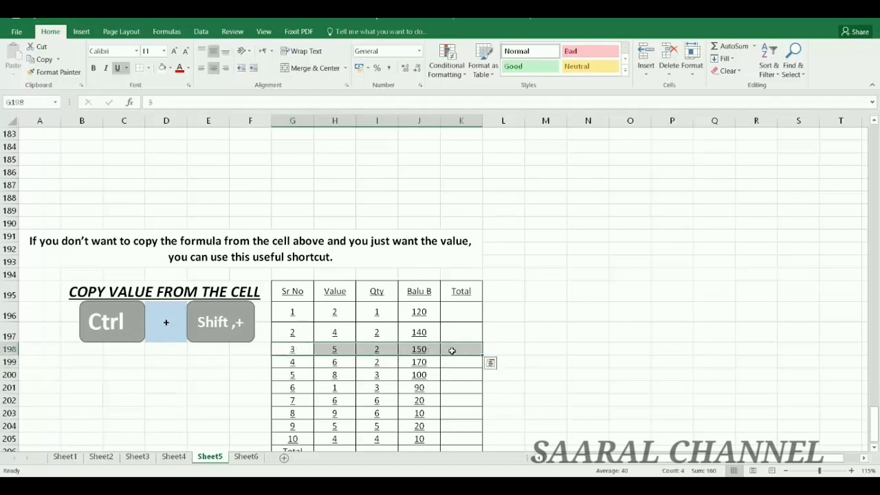
key("ctrl+shift+plus")
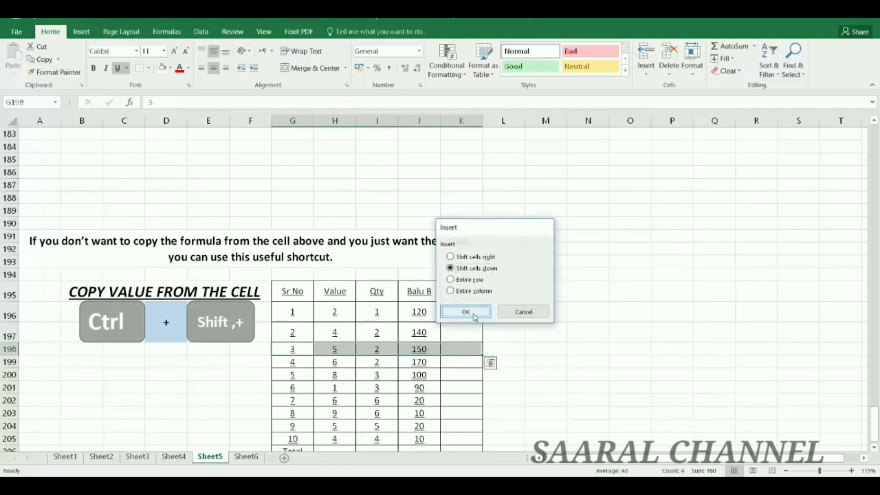
left_click(473, 315)
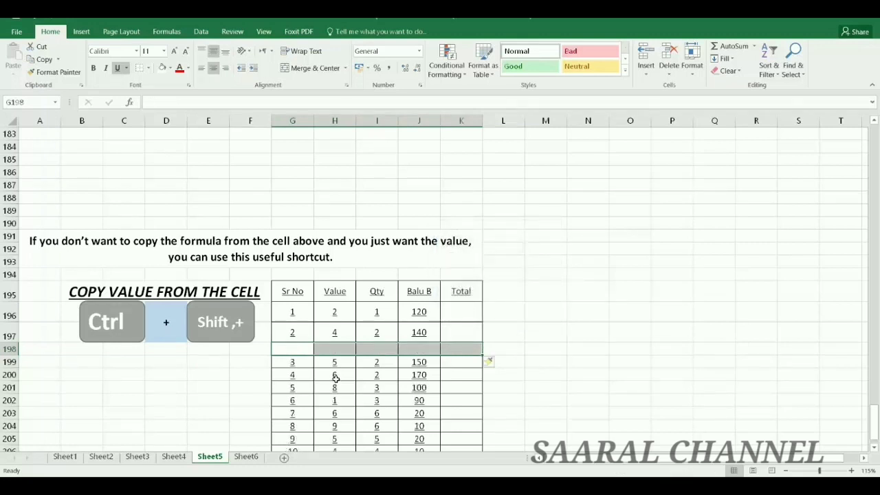
key("ctrl+shift+plus")
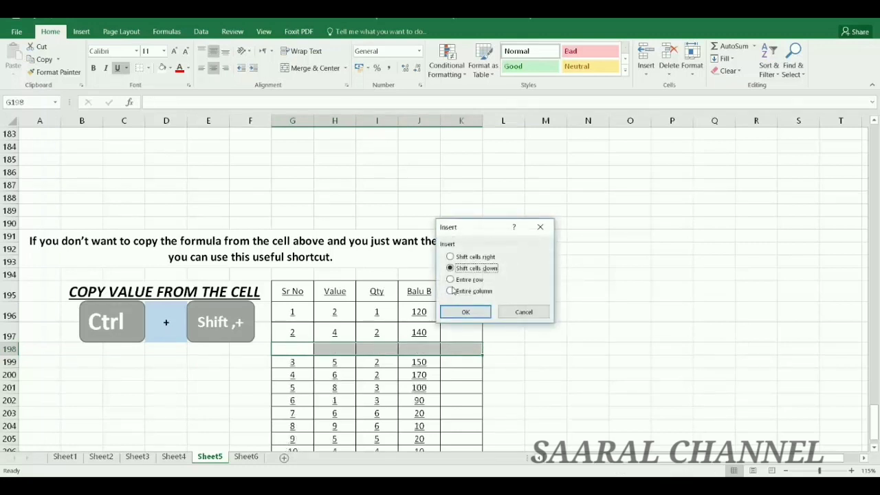
left_click(454, 291)
left_click(464, 312)
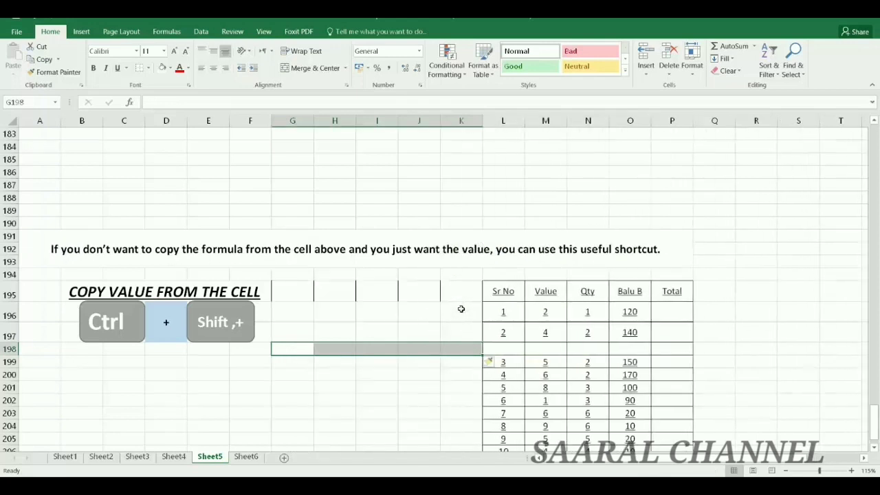
key("ctrl+z")
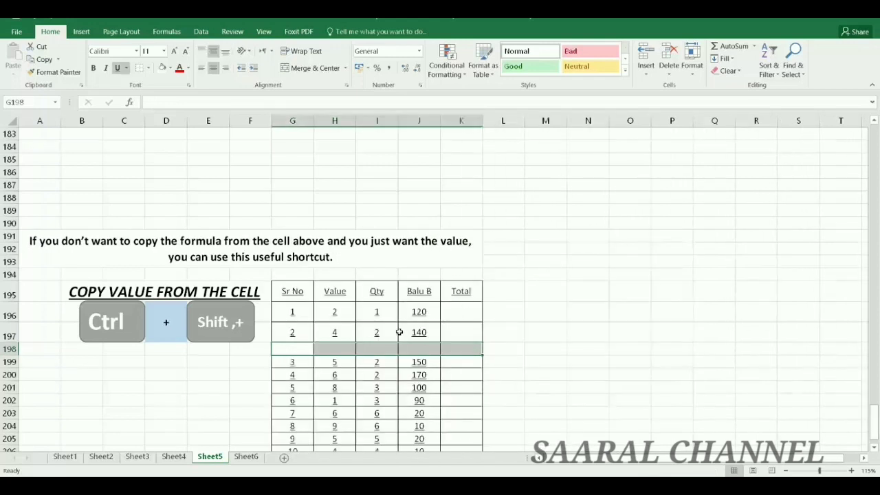
Step: Insert a blank entire column before the table's Qty column
left_click(372, 331)
left_click_drag(387, 292, 371, 437)
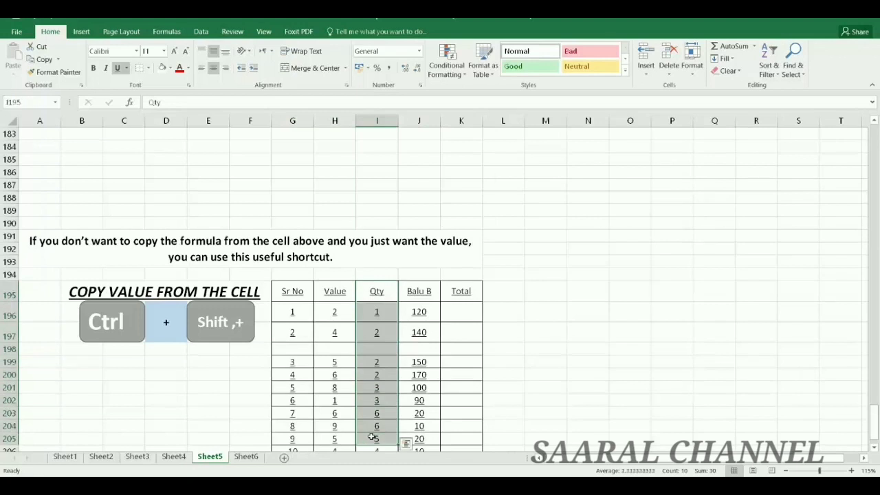
key("ctrl+shift+plus")
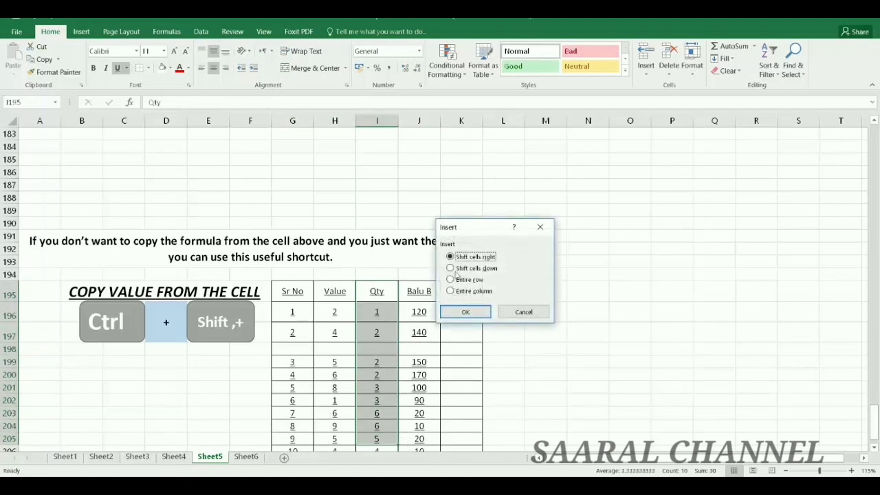
left_click(459, 292)
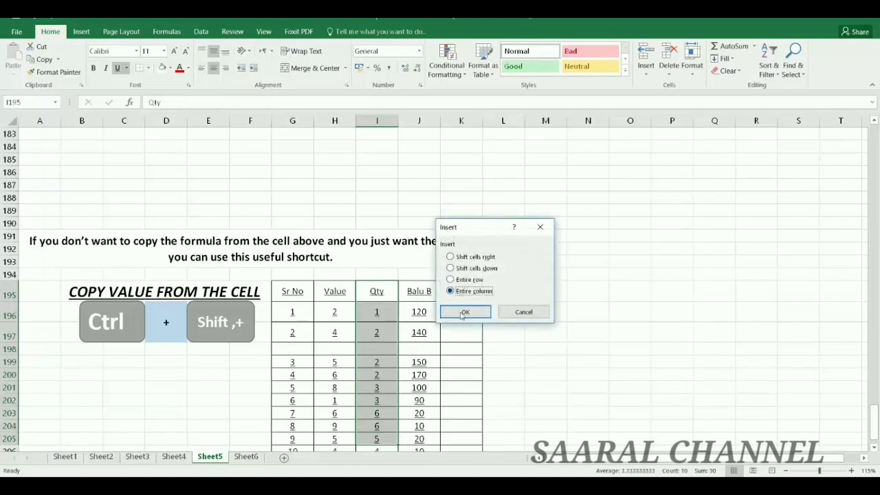
left_click(462, 313)
left_click(447, 319)
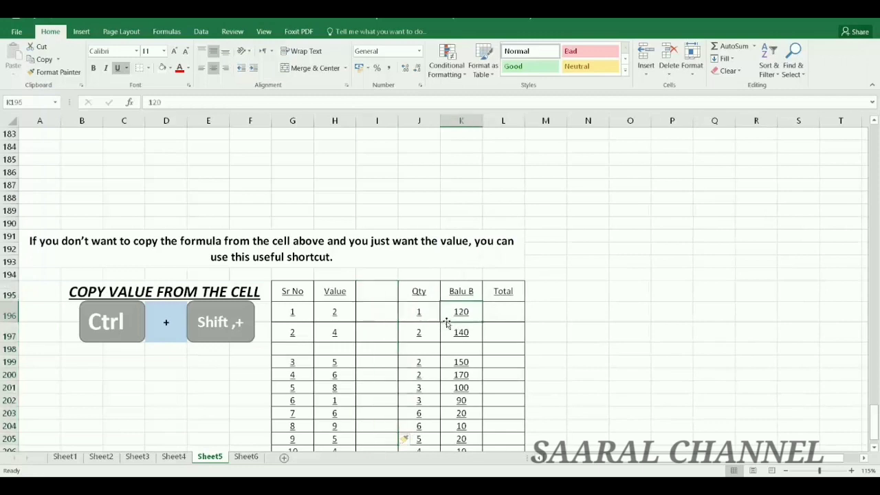
Step: Insert a cell at K196 pushing 120 right, then shift G195:G207 right by one column
scroll(446, 321, "down", 1)
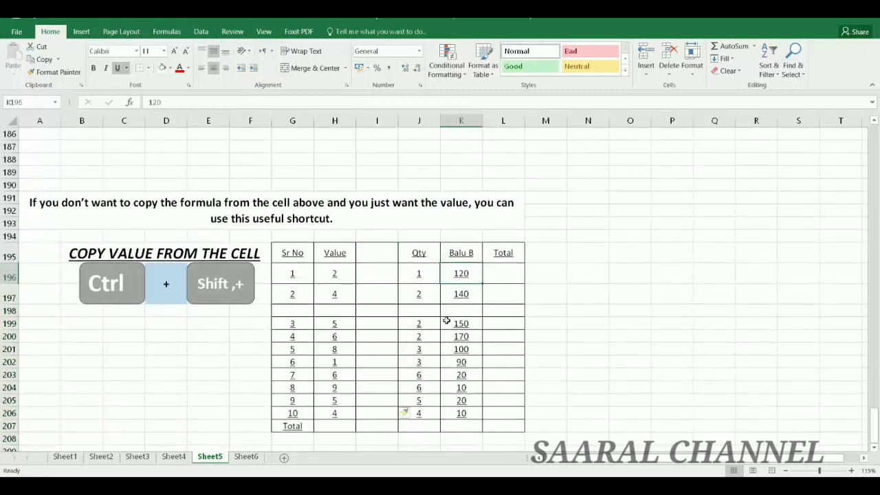
key("ctrl+shift+plus")
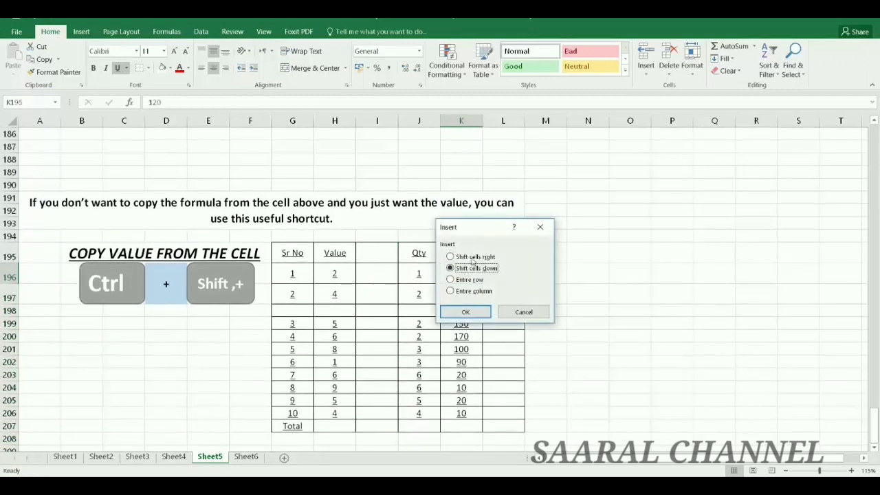
left_click(472, 259)
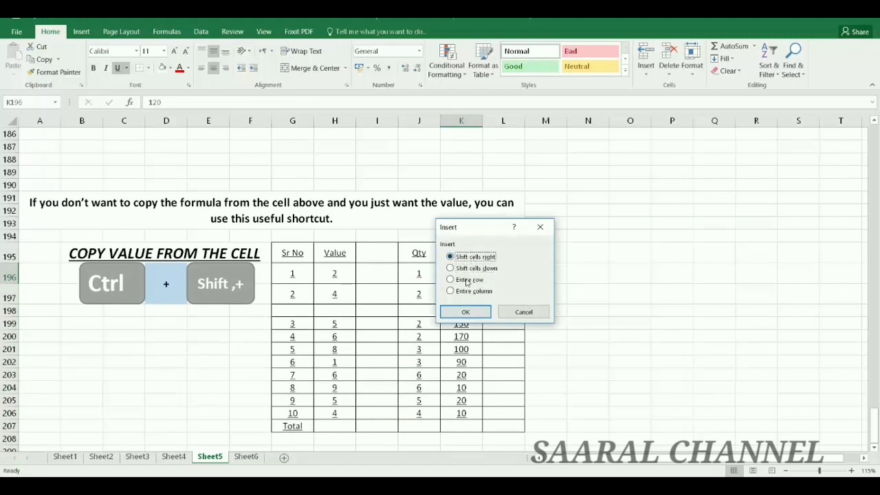
left_click(454, 314)
left_click_drag(292, 253, 289, 422)
key("ctrl+shift+plus")
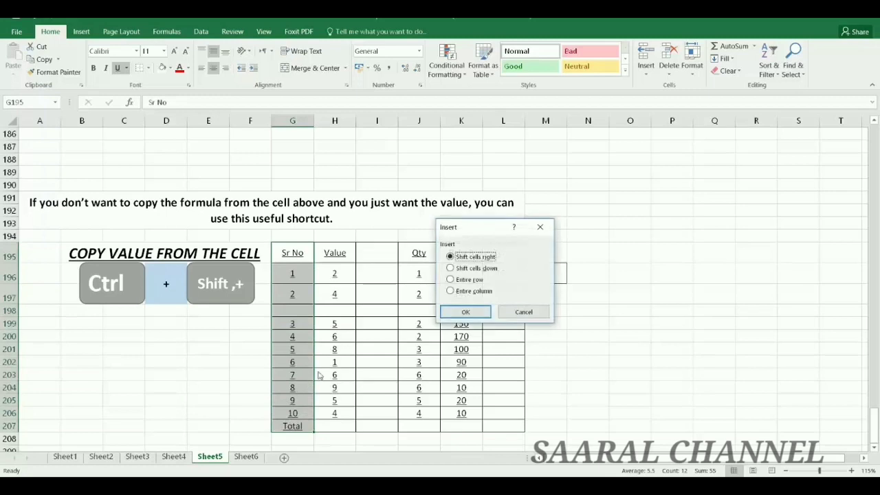
left_click(469, 311)
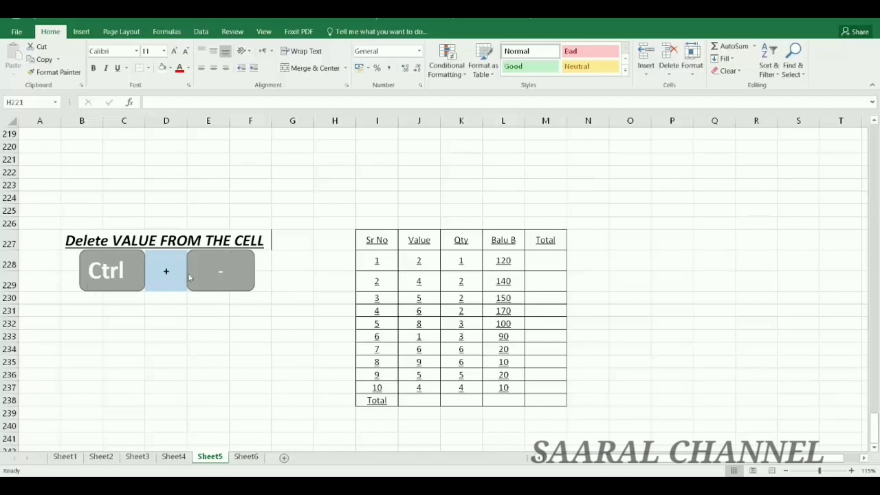
Step: Delete entire row 229, then the entire column I, from the Delete Value table
left_click(389, 282)
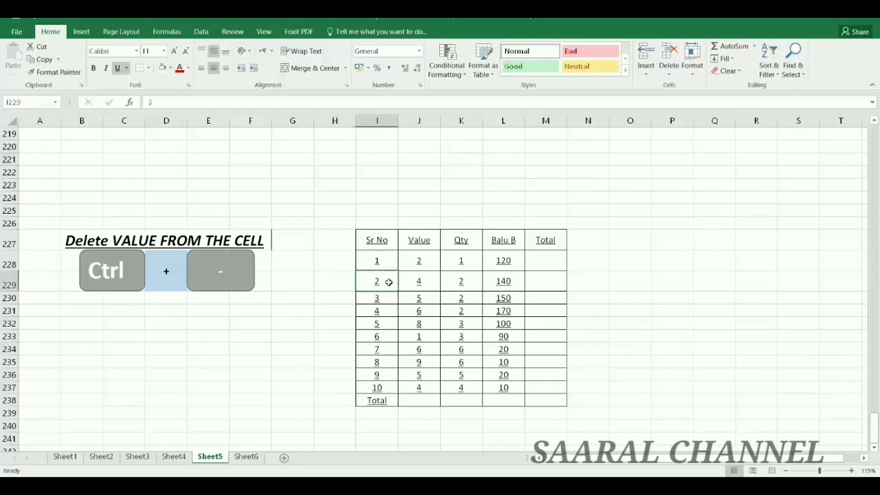
key("ctrl+minus")
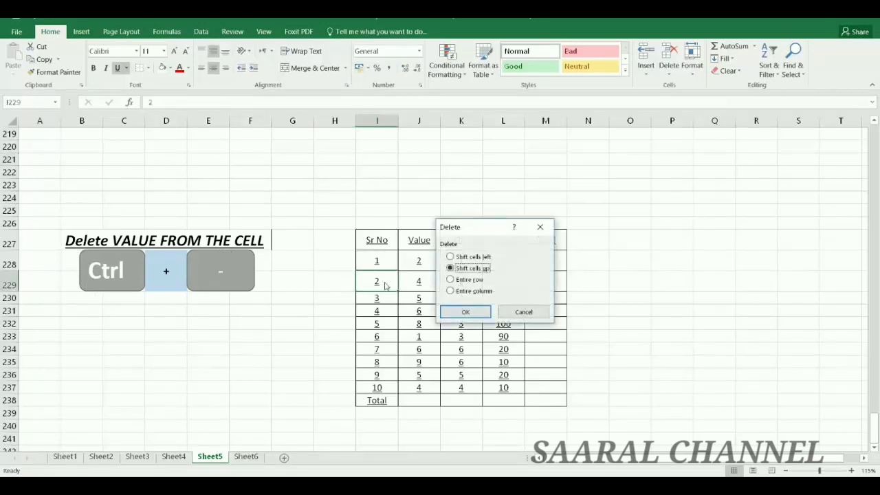
left_click(458, 280)
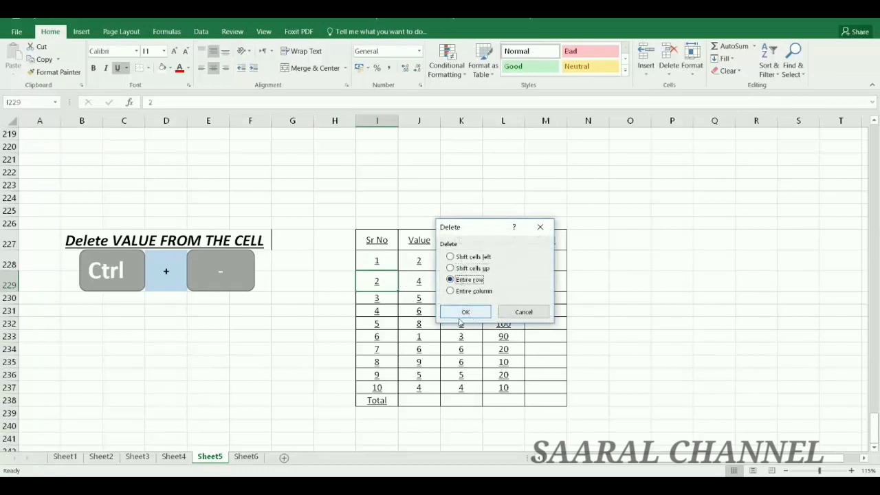
left_click(462, 314)
left_click(376, 315)
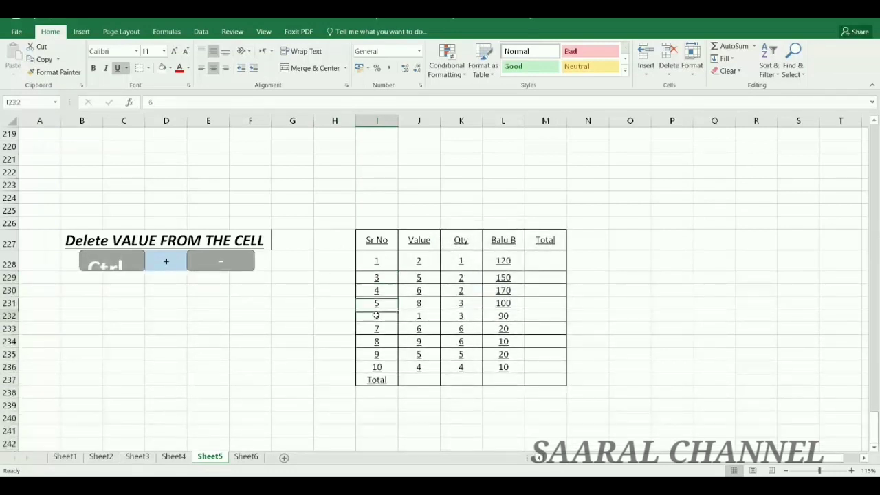
key("ctrl+minus")
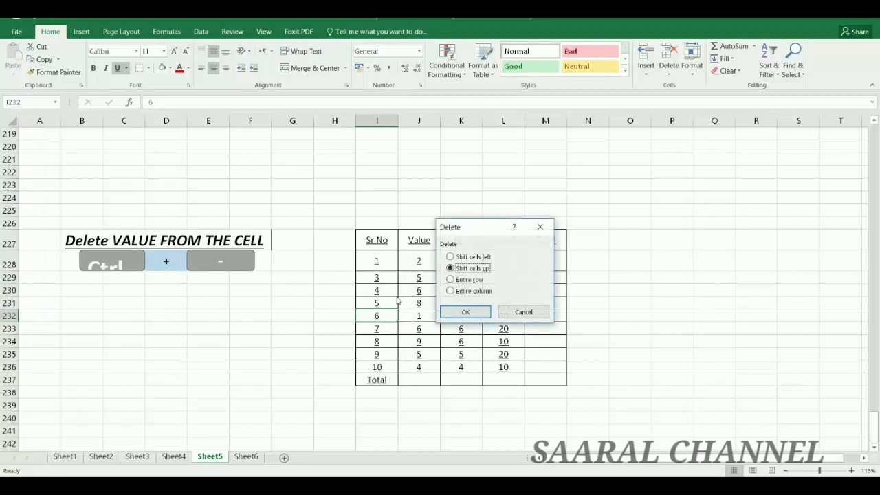
left_click(467, 291)
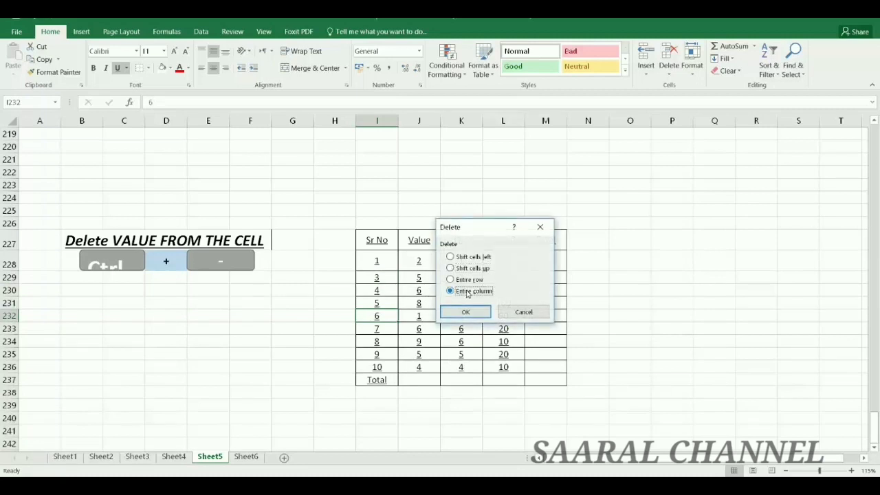
left_click(462, 313)
Step: Delete J230 shifting cells left and J233 shifting cells up, then undo both deletions
left_click(430, 290)
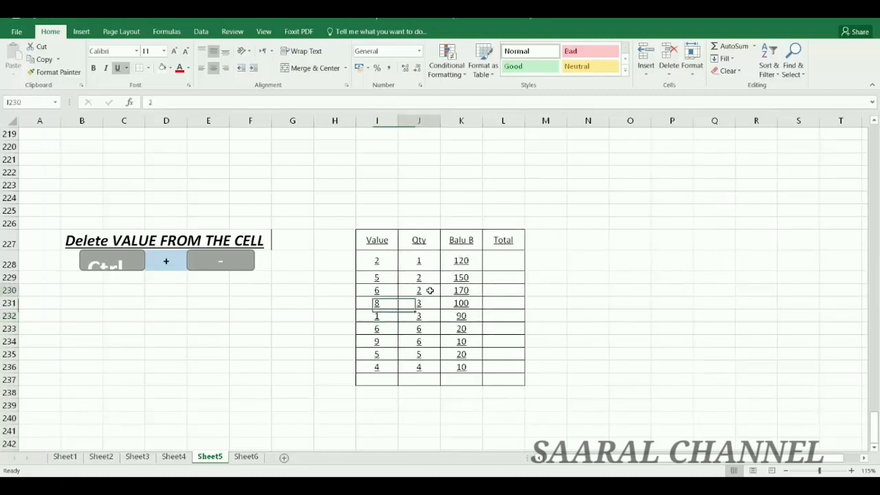
left_click(430, 290)
key("ctrl+minus")
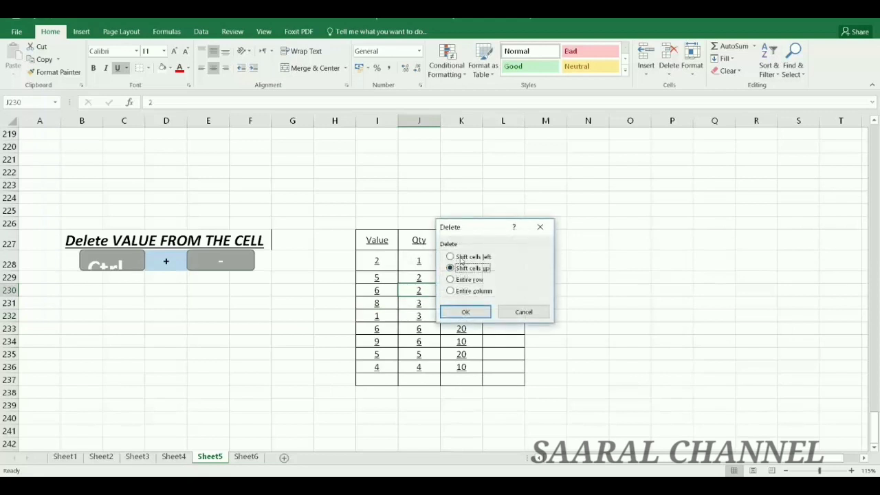
left_click(460, 259)
left_click(465, 311)
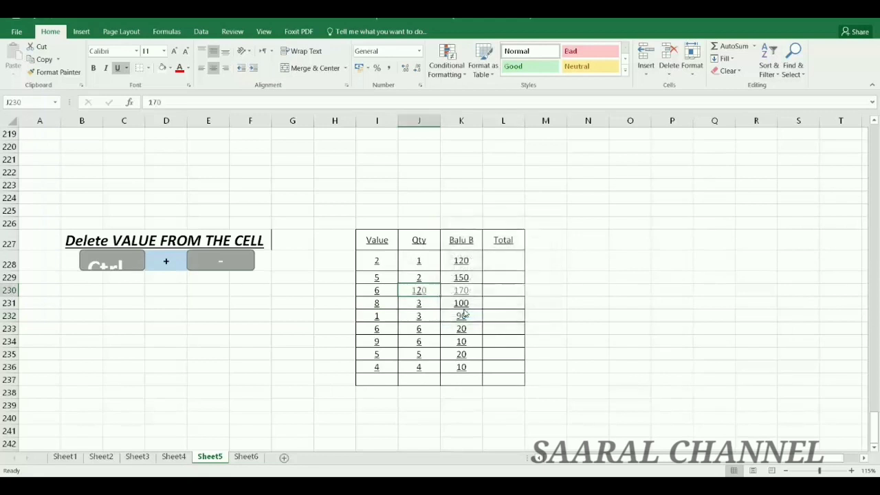
left_click(431, 326)
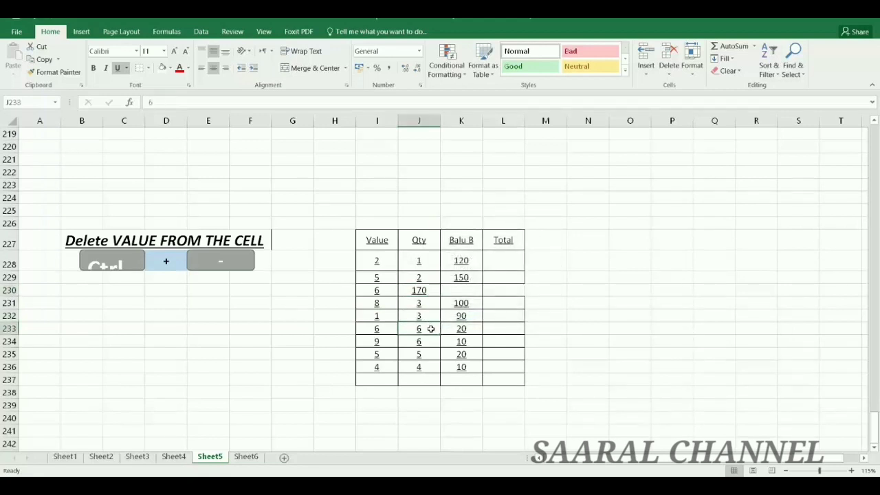
key("ctrl+minus")
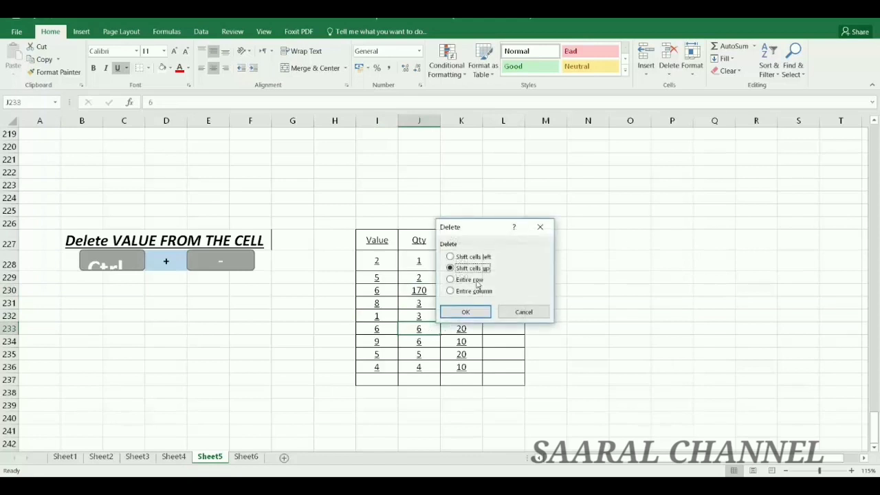
left_click(464, 311)
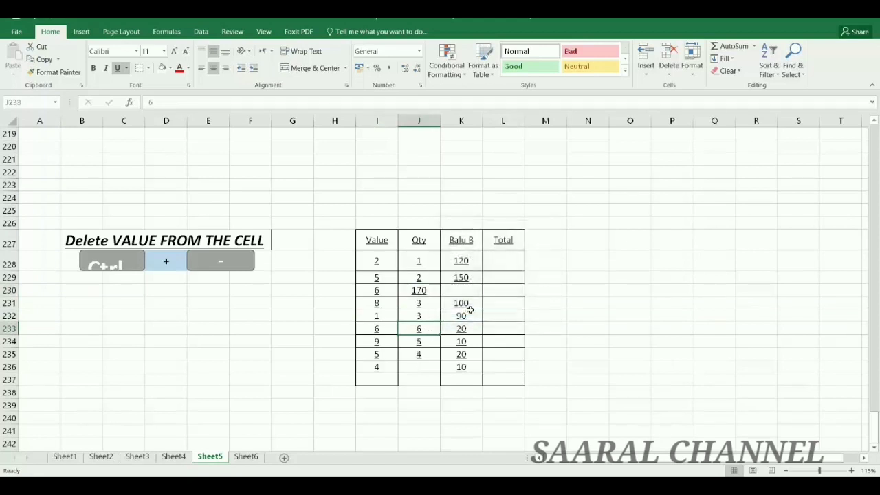
left_click(420, 264)
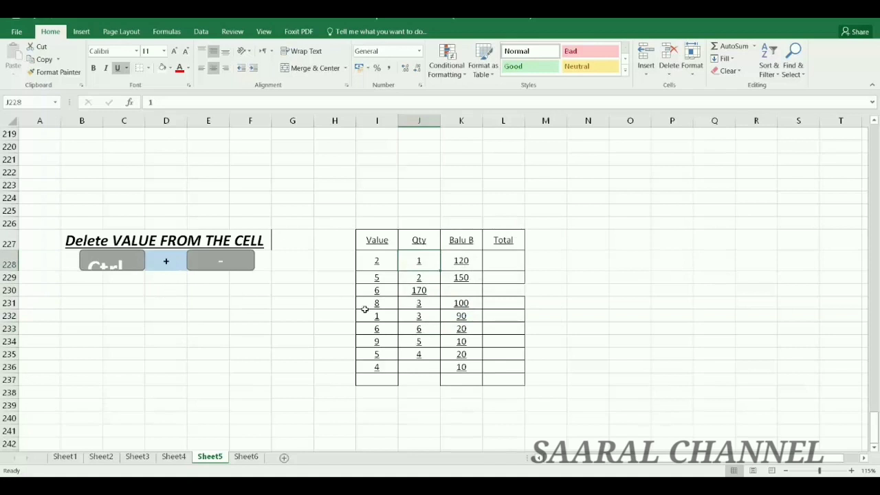
key("ctrl+z")
key("ctrl+z")
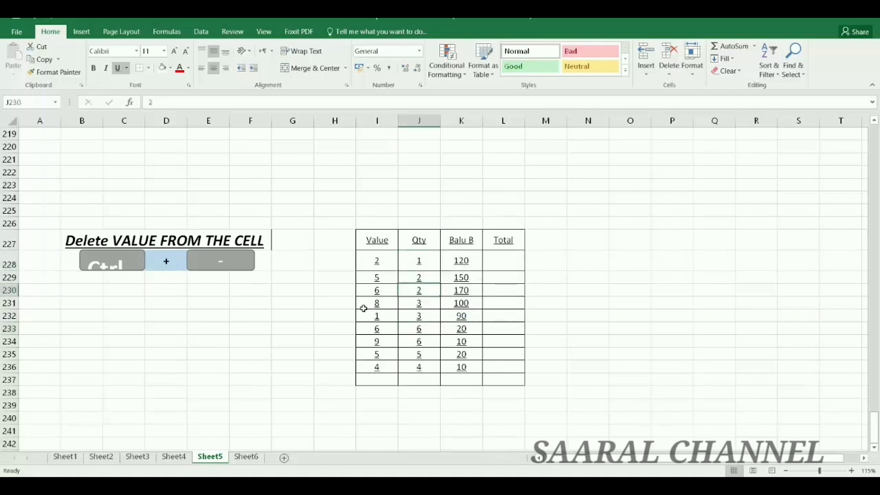
key("ctrl+z")
key("ctrl+z")
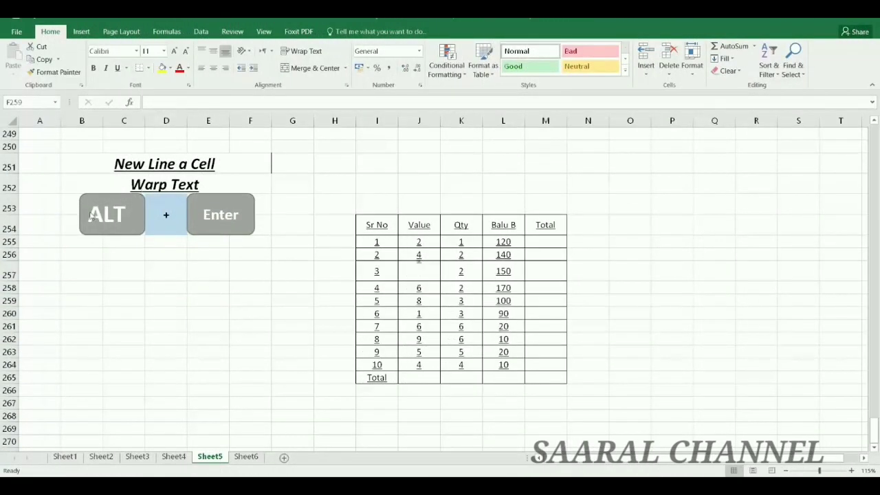
Step: Edit J258 so it shows 6 with 'valus is over' on a second line using Alt+Enter
left_click(427, 288)
double_click(427, 288)
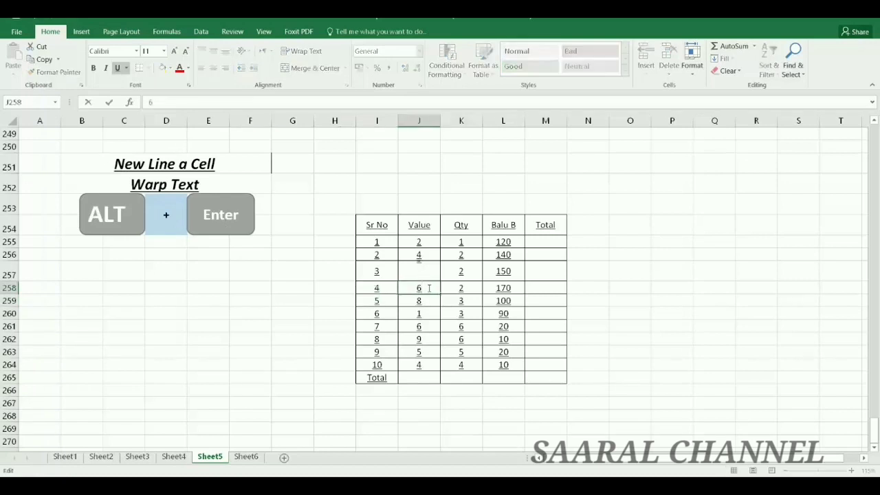
key("alt+Return")
type("over")
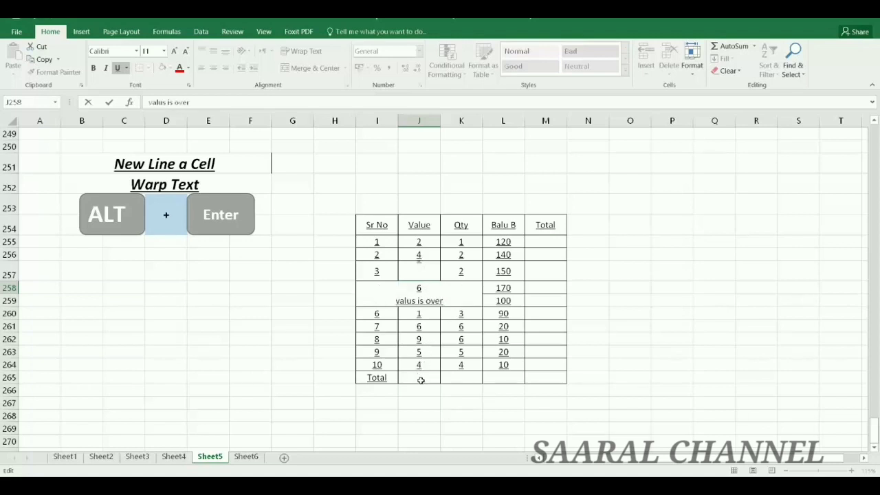
left_click_drag(418, 378, 420, 390)
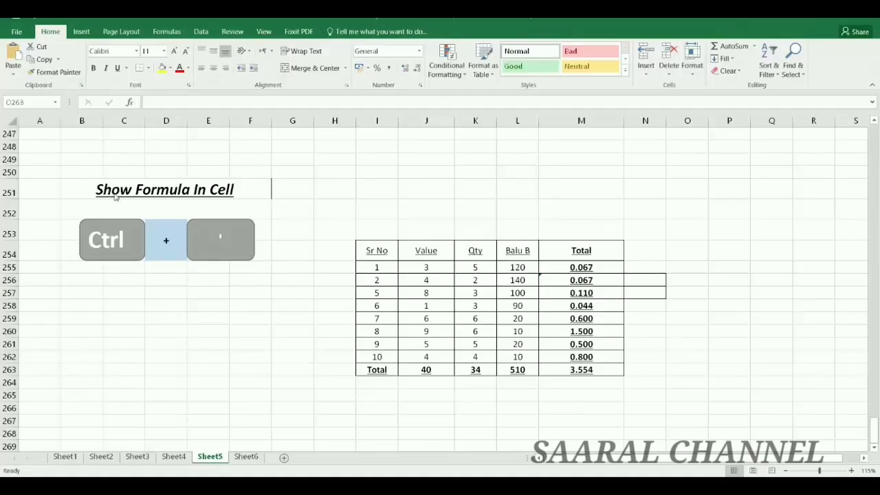
Step: Show the formulas of Total cells M256, M262 and grand total M263 inside their cells
left_click(579, 279)
double_click(578, 279)
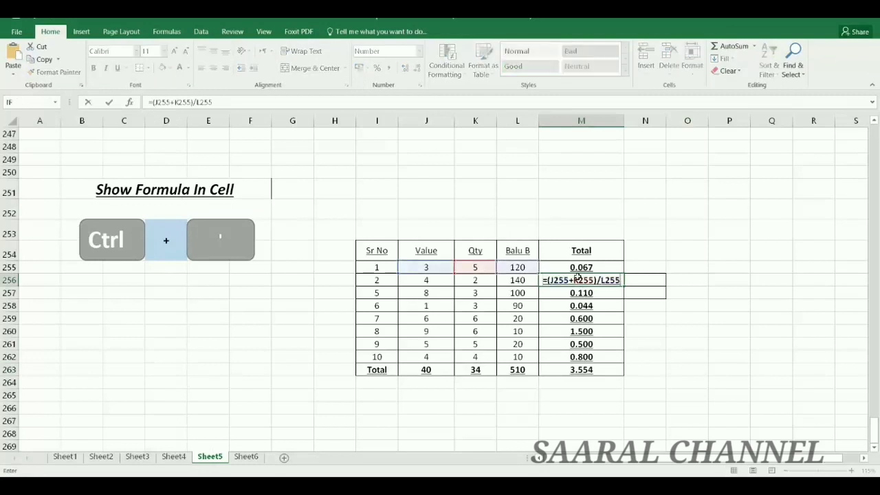
double_click(576, 357)
left_click(574, 369)
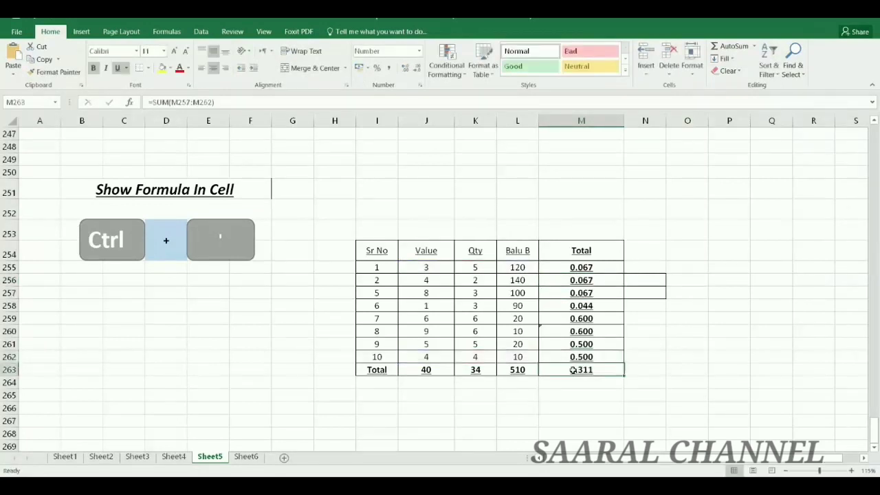
double_click(573, 369)
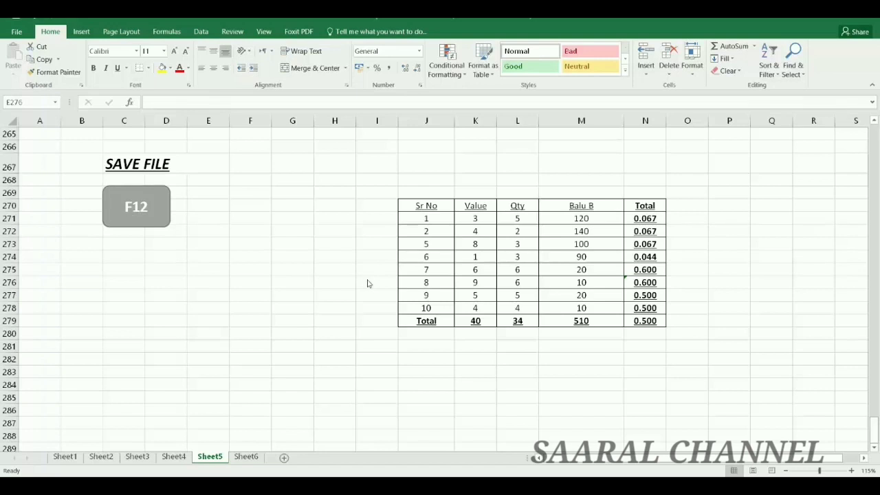
key("F12")
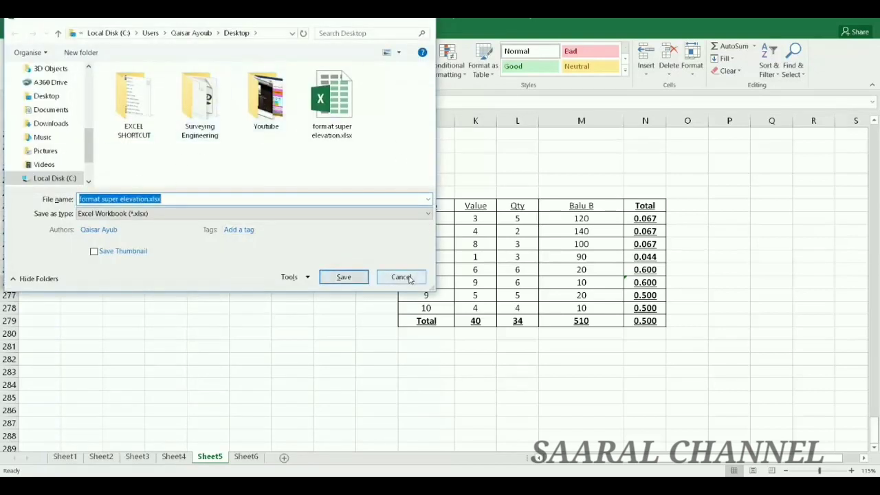
left_click(411, 280)
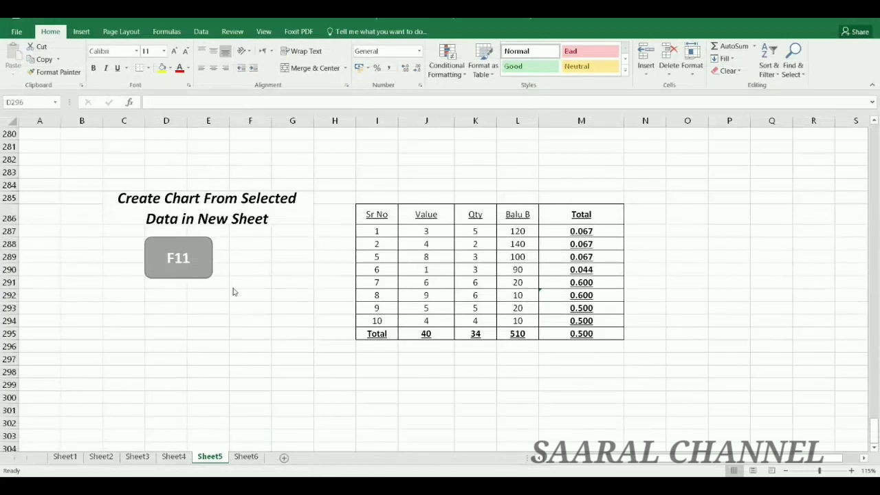
Step: Chart the Sr No to Total table on a new sheet with F11, settling on a plain style without gridlines
left_click_drag(368, 211, 601, 336)
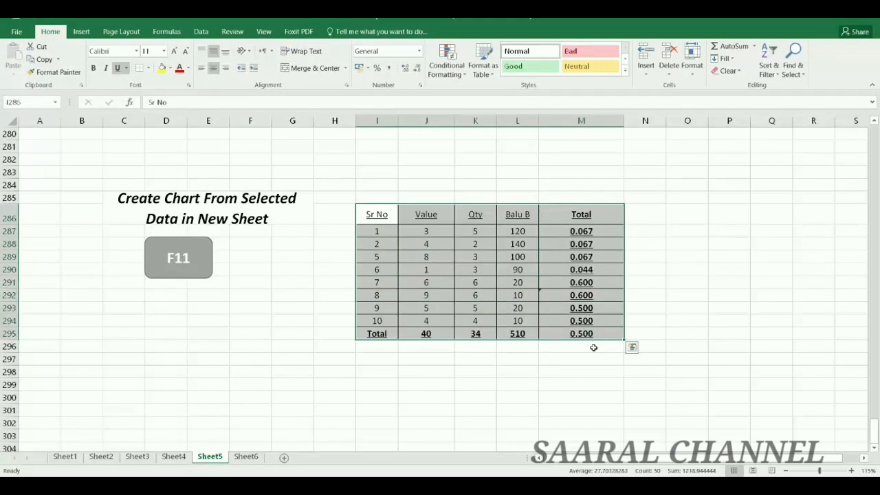
key("F11")
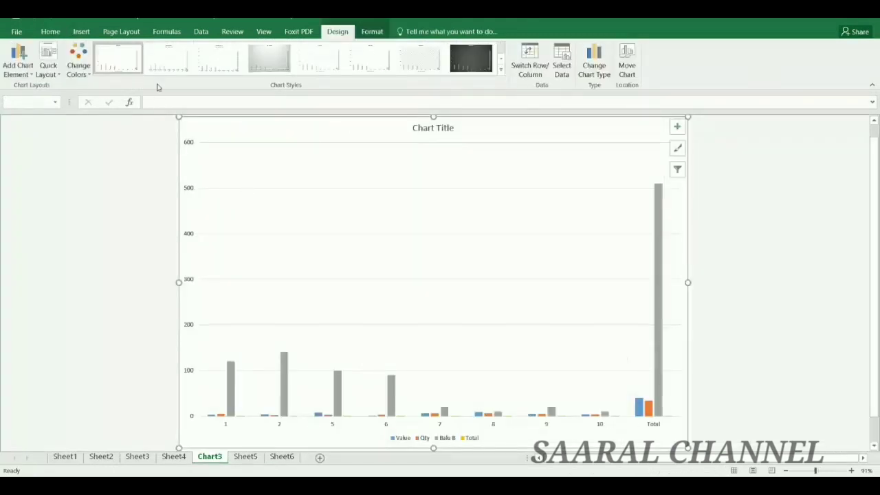
left_click(219, 59)
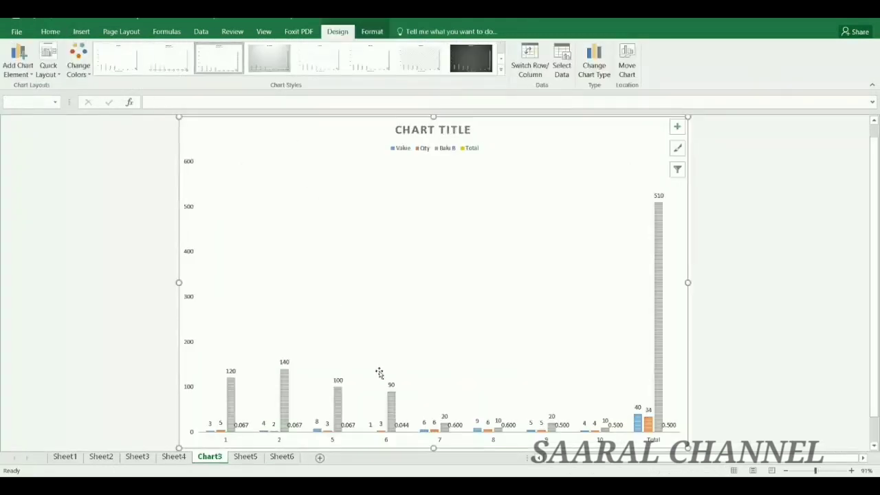
left_click(420, 59)
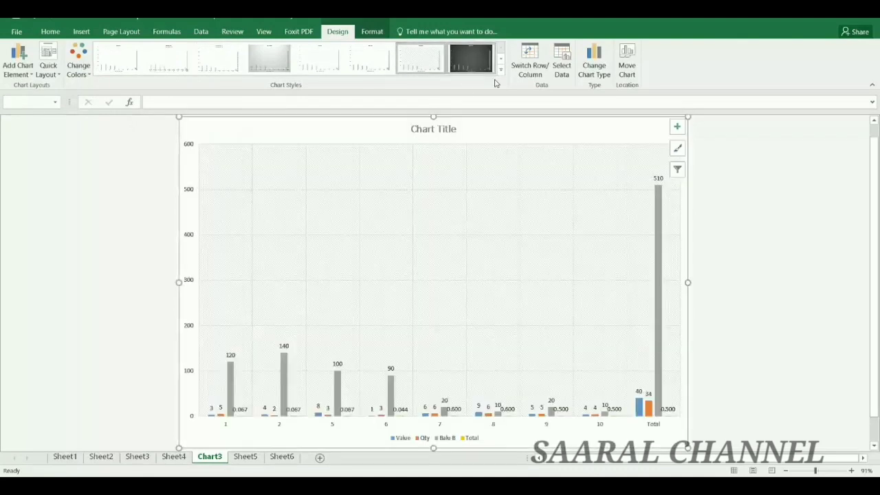
left_click(500, 59)
left_click(370, 59)
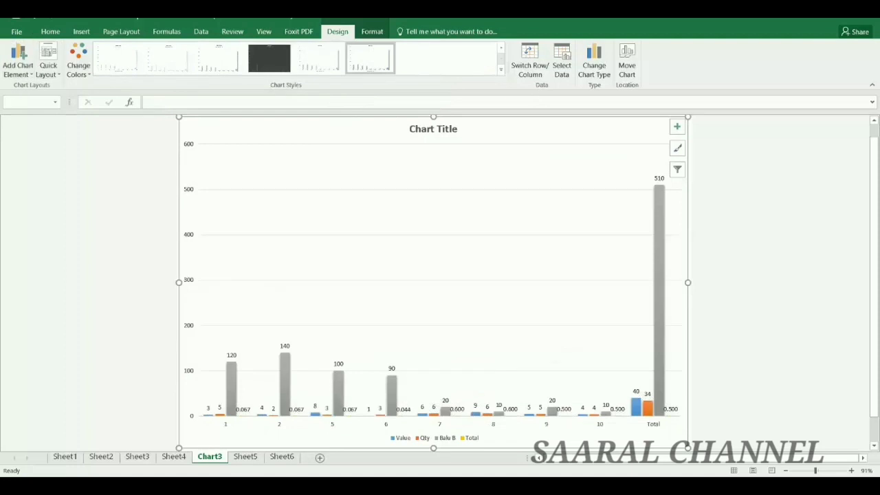
Step: Go from Chart3 back to Sheet5 and bring up the Insert New Work Sheet example
left_click(235, 458)
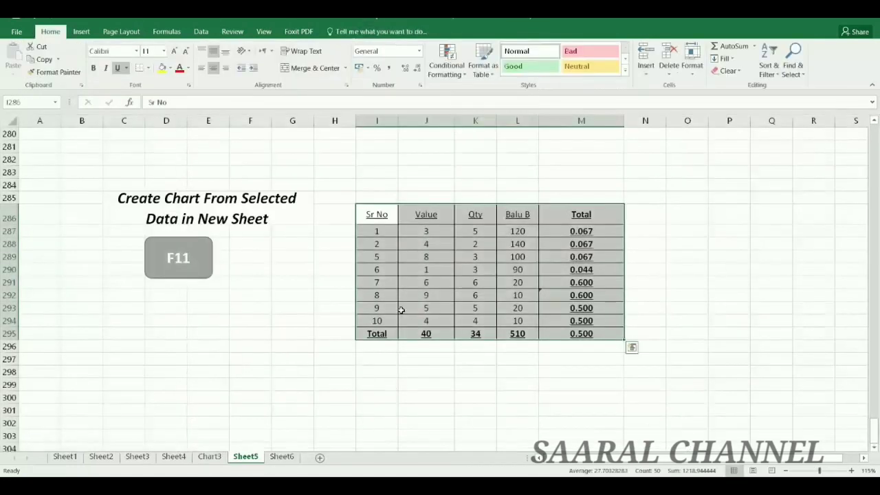
left_click(211, 457)
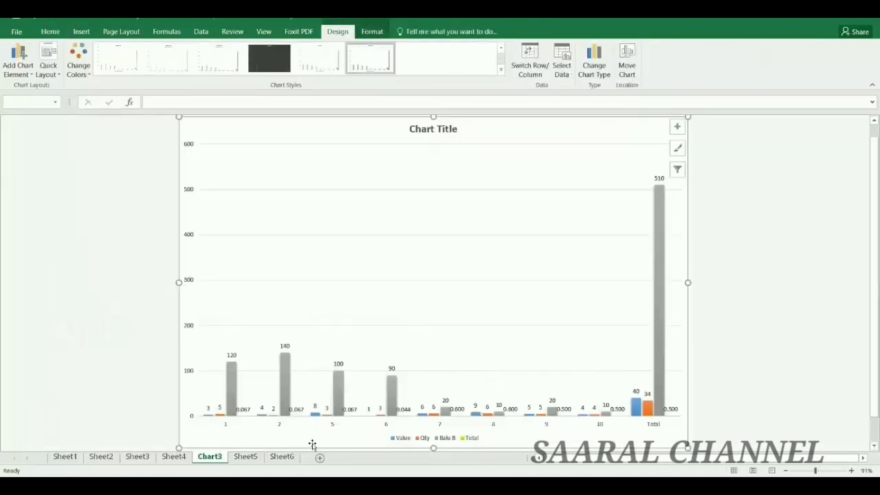
left_click(245, 457)
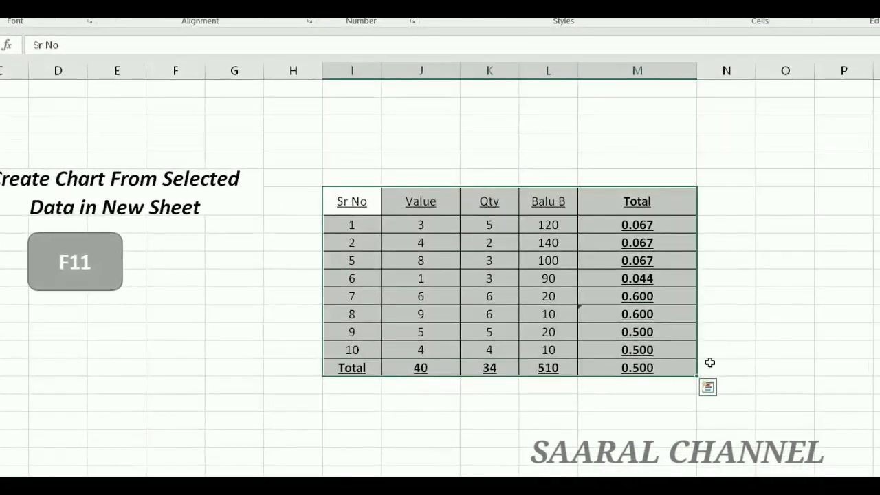
left_click(554, 444)
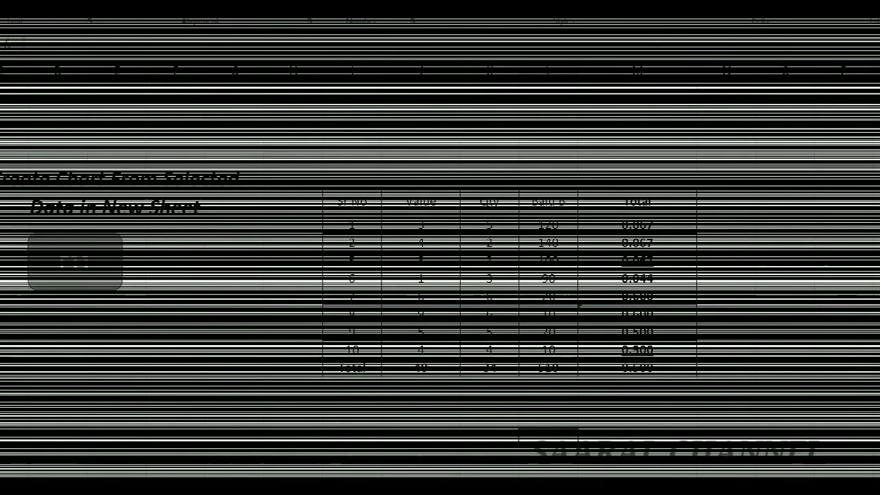
scroll(680, 311, "down", 2)
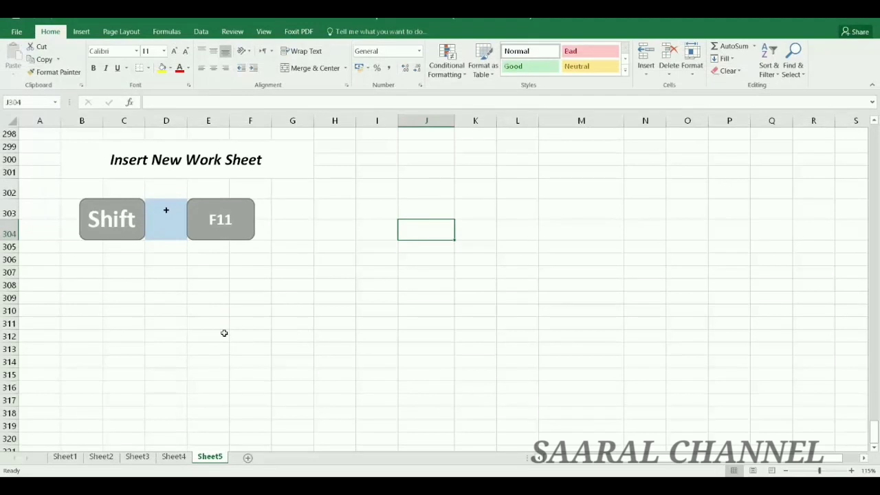
Step: Insert new blank worksheets with Shift+F11, ending on Sheet10 placed before Sheet5
key("shift+F11")
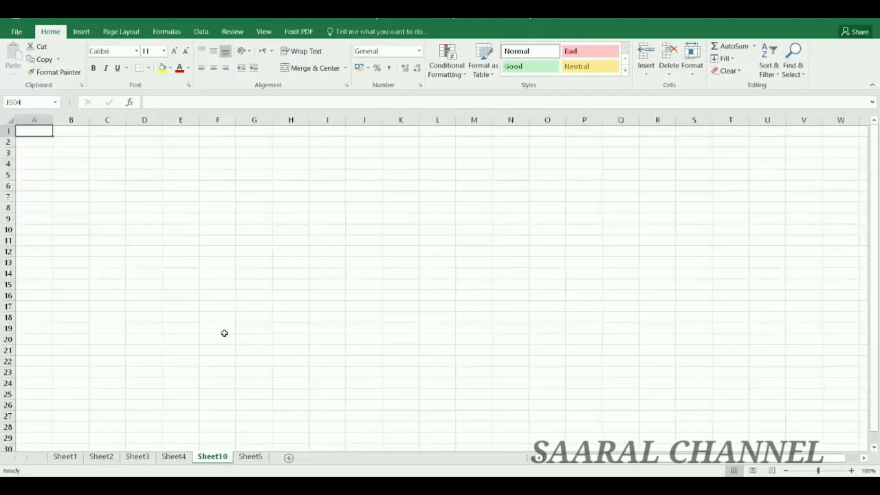
key("shift+F11")
key("shift+F11")
key("shift+F11")
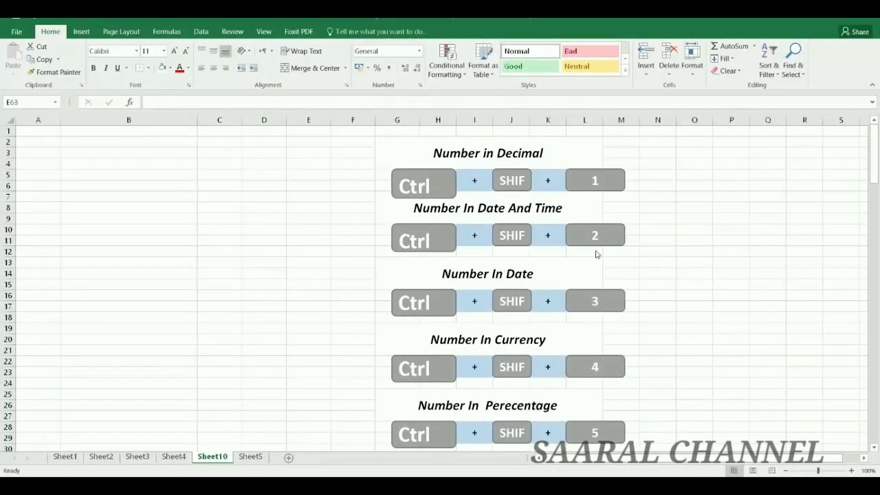
Step: Open Format Cells for cell C9 and close it with OK, leaving the cell unchanged
right_click(218, 218)
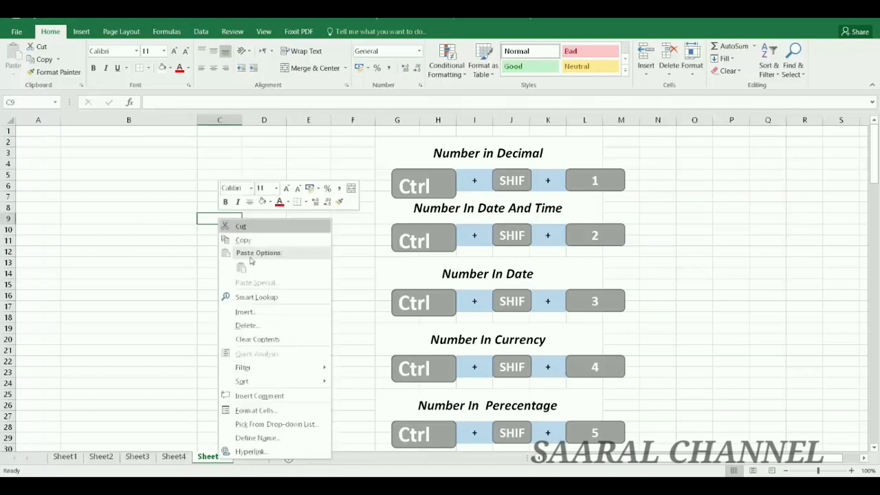
left_click(267, 412)
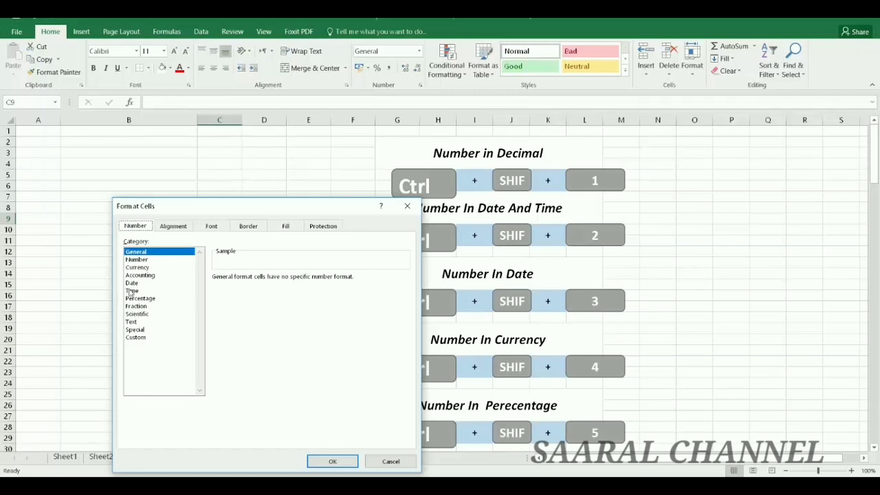
left_click(333, 461)
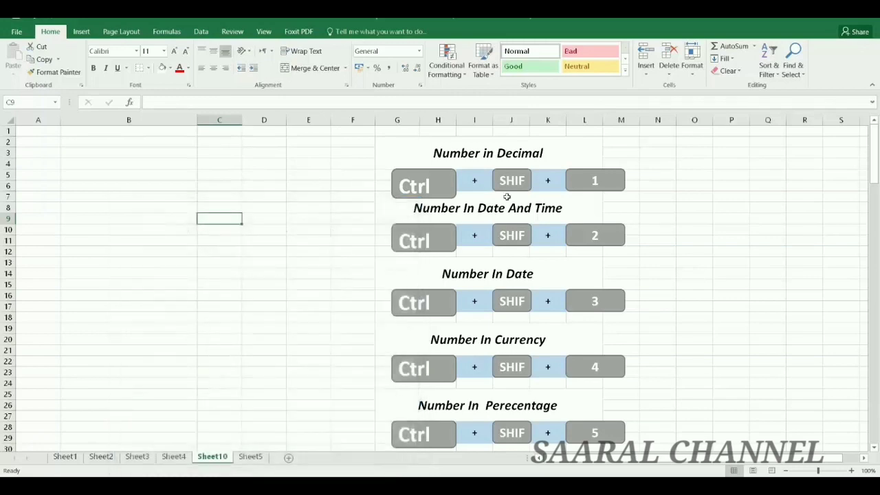
scroll(532, 273, "down", 1)
scroll(530, 261, "down", 1)
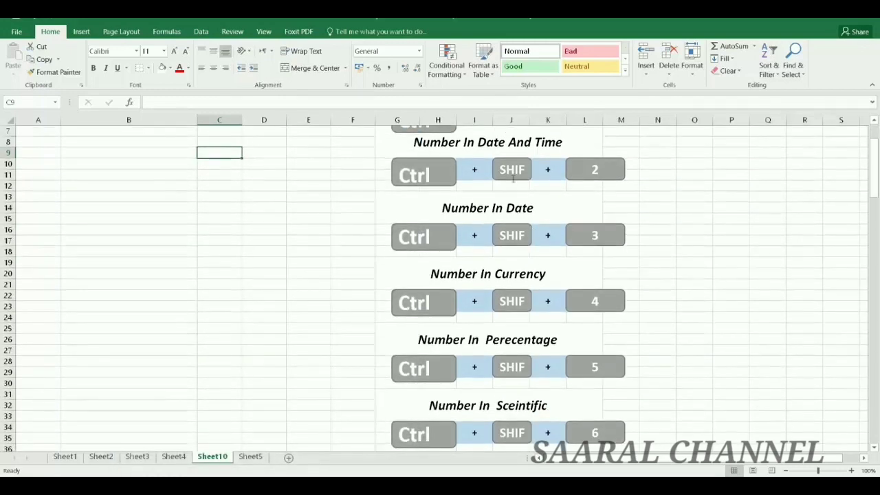
scroll(536, 319, "down", 2)
scroll(530, 309, "down", 3)
scroll(530, 309, "down", 2)
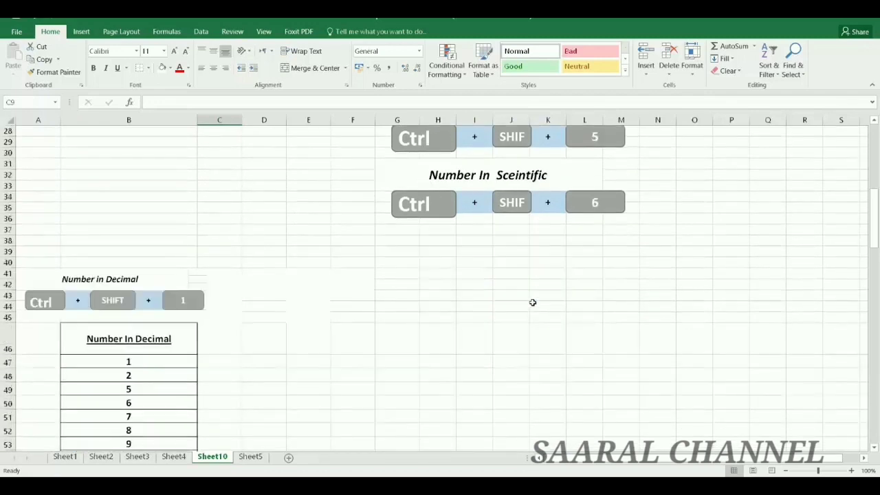
scroll(530, 303, "down", 1)
scroll(530, 300, "down", 1)
scroll(105, 269, "down", 1)
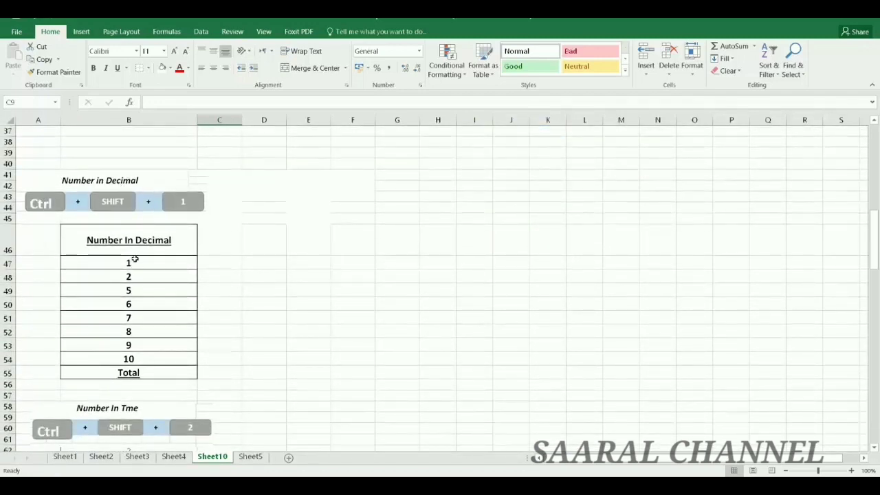
Step: Give Number In Decimal values B47:B54 two decimal places with Ctrl+Shift+1, 1.00 to 10.00
left_click(135, 265)
left_click_drag(135, 265, 138, 360)
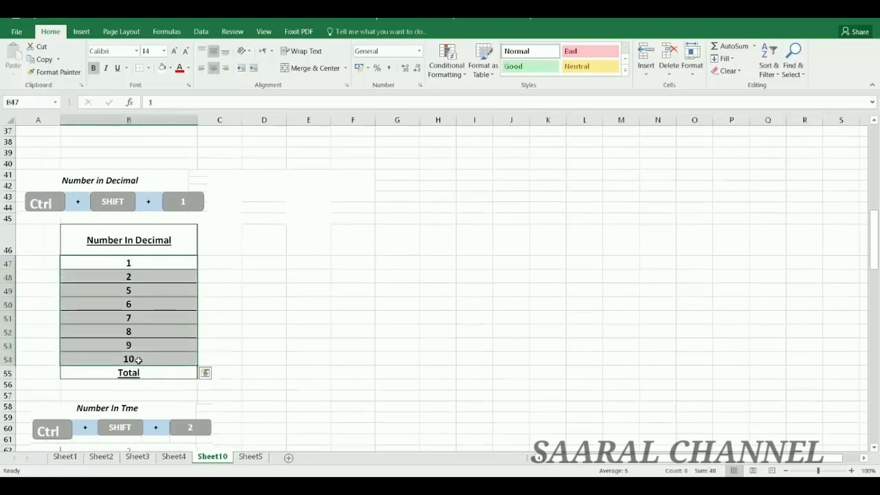
key("ctrl+shift+1")
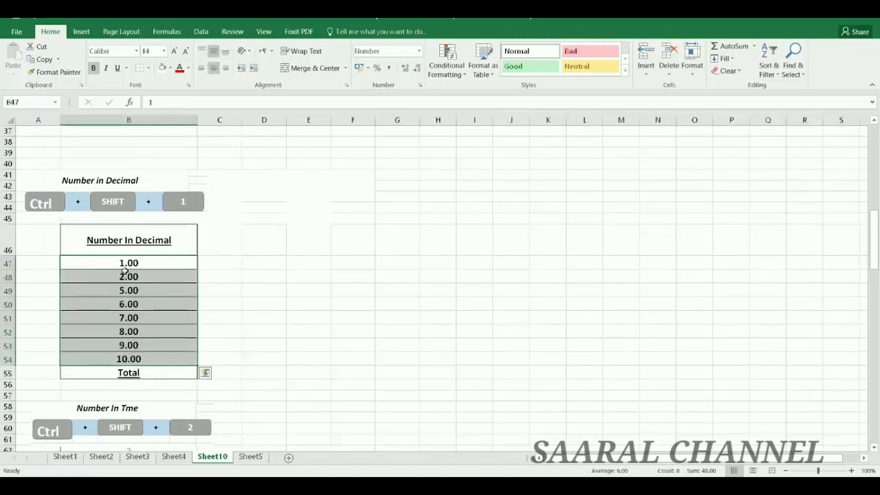
left_click(295, 300)
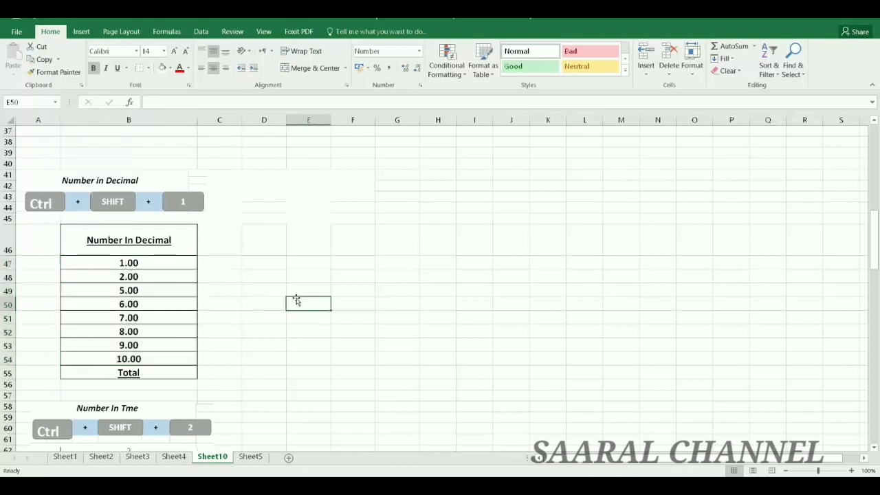
scroll(134, 289, "down", 3)
scroll(134, 290, "down", 2)
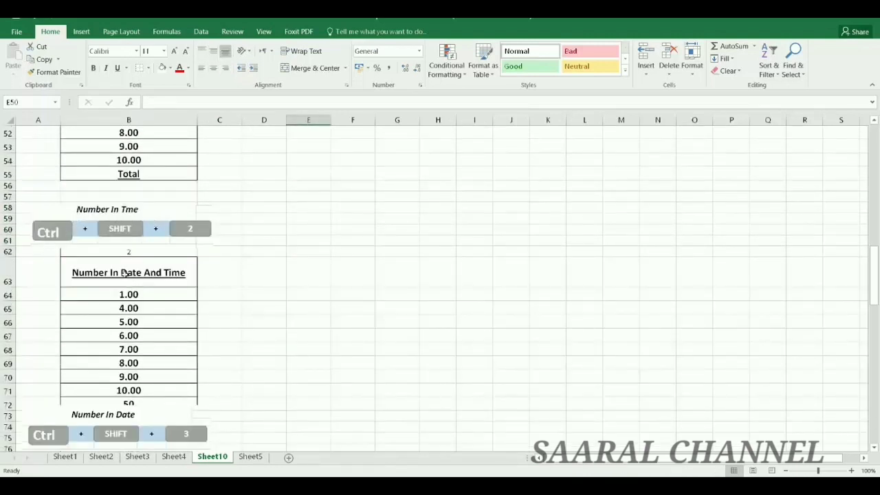
Step: Apply the date-time format to B64:B71 with Ctrl+Shift+2 and refresh cells B64 to B66
left_click_drag(136, 294, 142, 389)
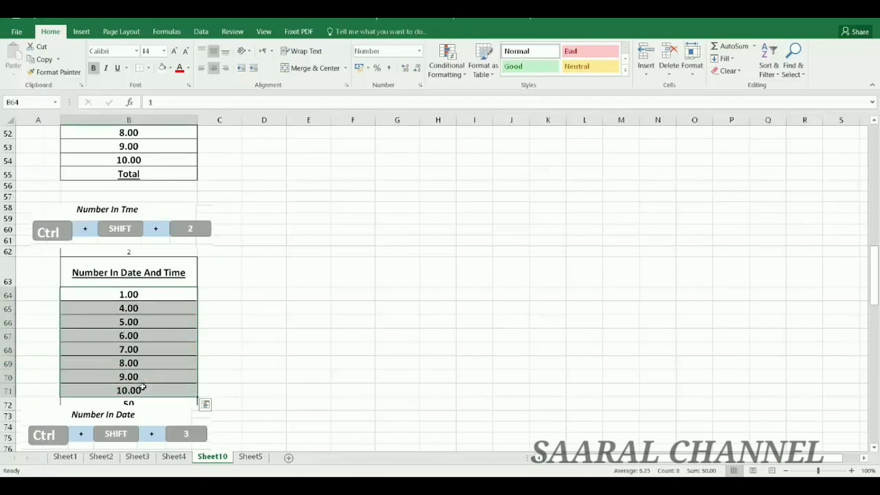
key("ctrl+shift+2")
double_click(124, 295)
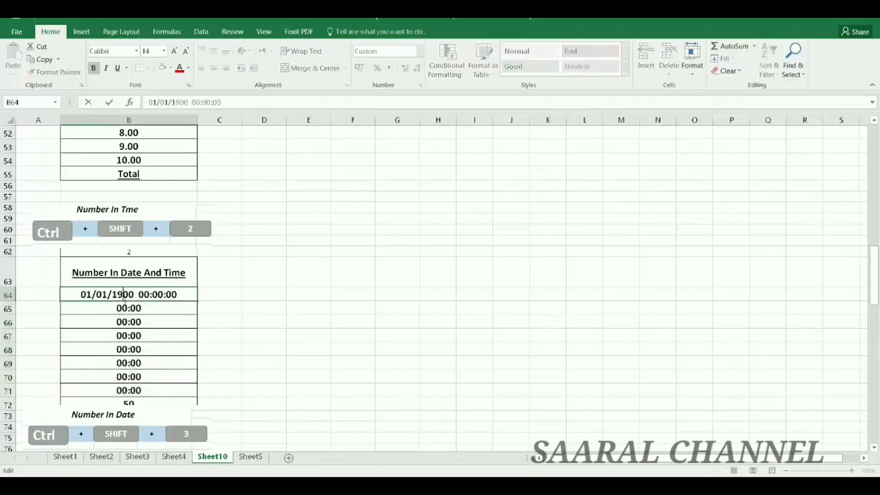
key("Return")
double_click(128, 310)
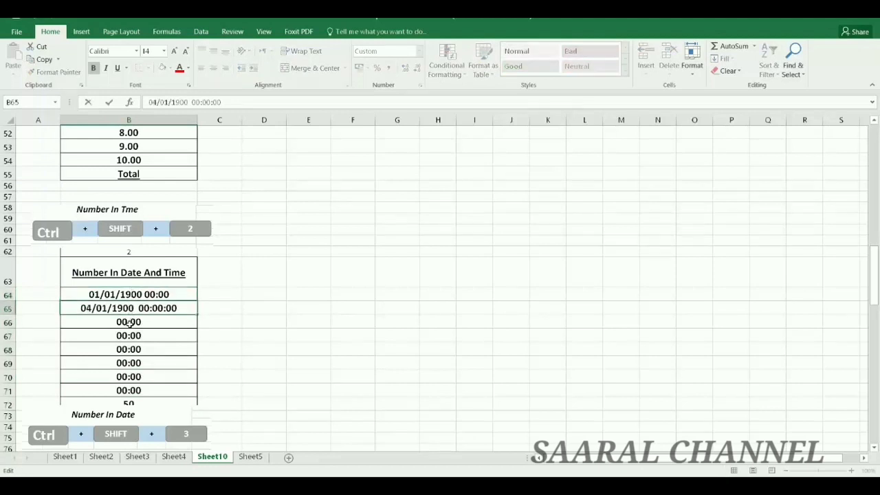
key("Return")
double_click(128, 322)
key("Return")
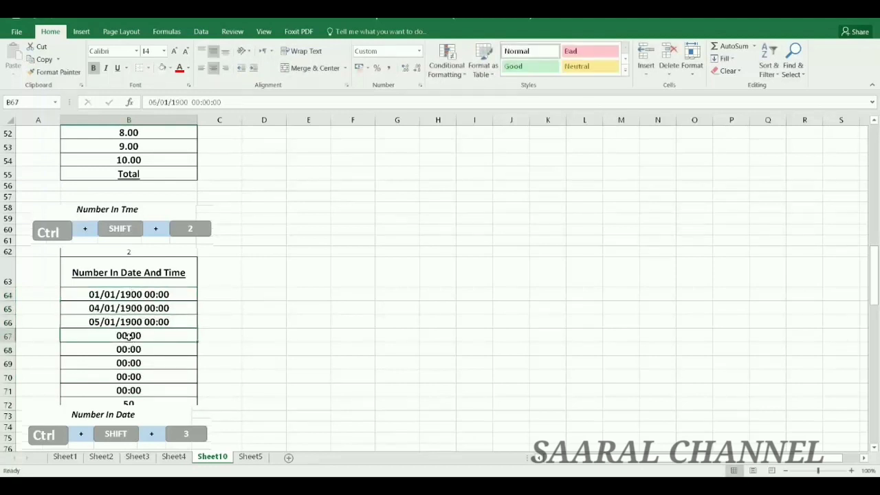
Step: Refresh cells B67 through B71 so they show full dates, ending 10/01/1900 00:00
double_click(129, 335)
key("Return")
double_click(128, 349)
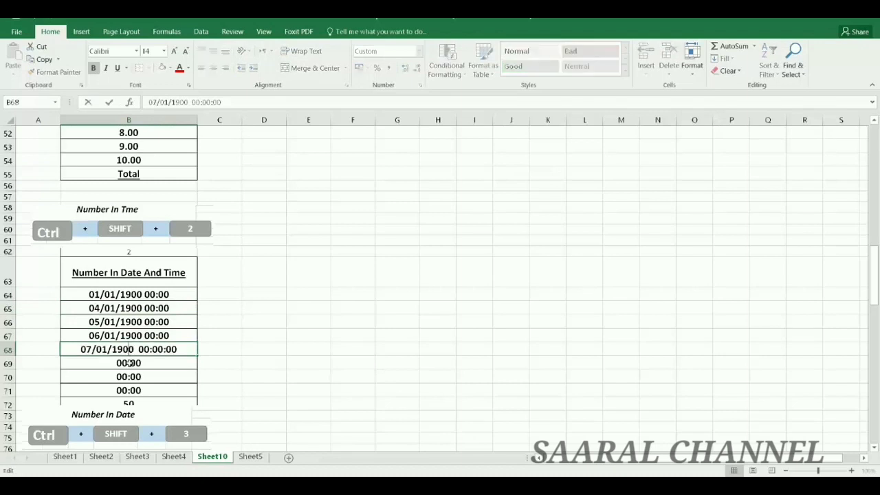
key("Return")
double_click(128, 363)
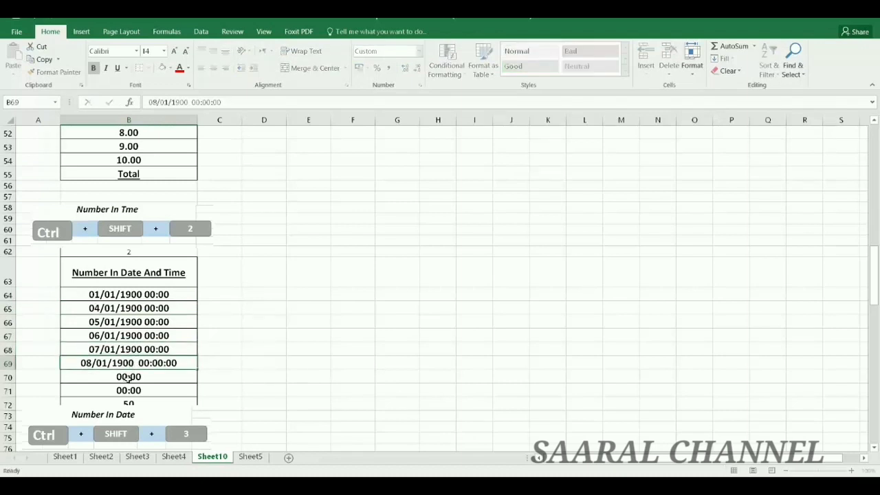
key("Return")
double_click(128, 377)
key("Return")
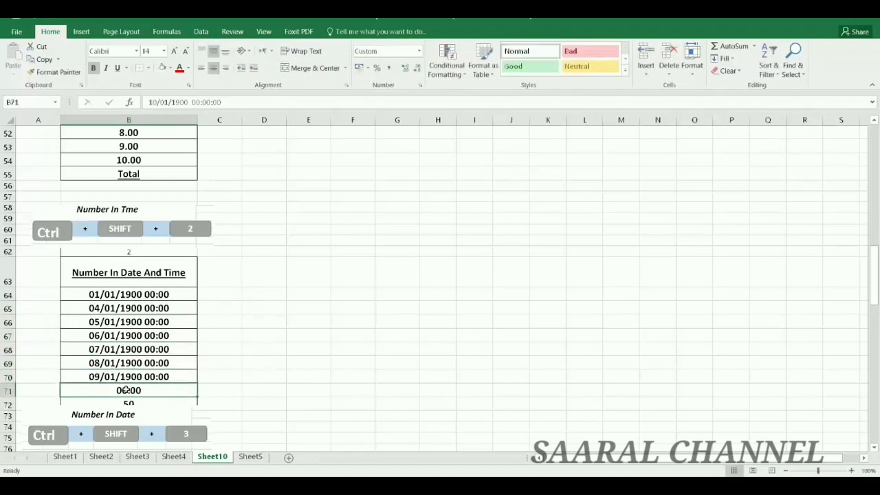
double_click(125, 390)
key("Return")
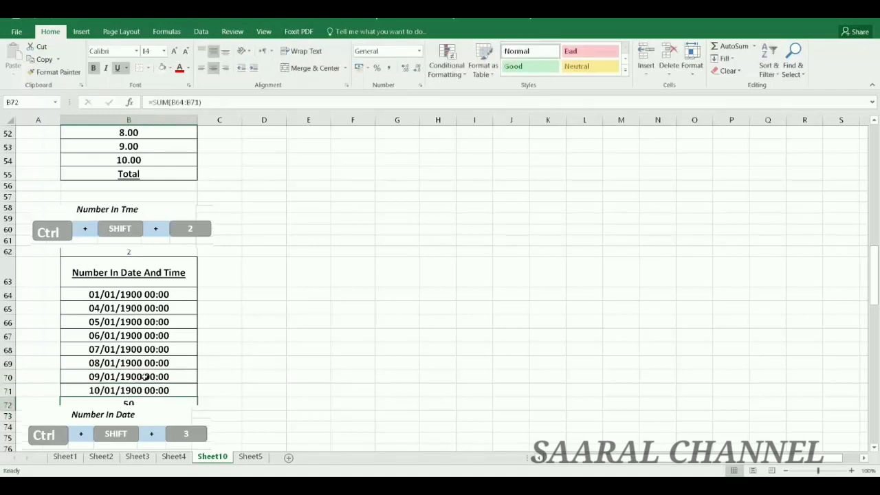
Step: Format Number In Date values B78:B86 as short dates with Ctrl+Shift+3, 05-Jan-00 to 03-Feb-00
scroll(242, 343, "down", 2)
scroll(242, 344, "down", 2)
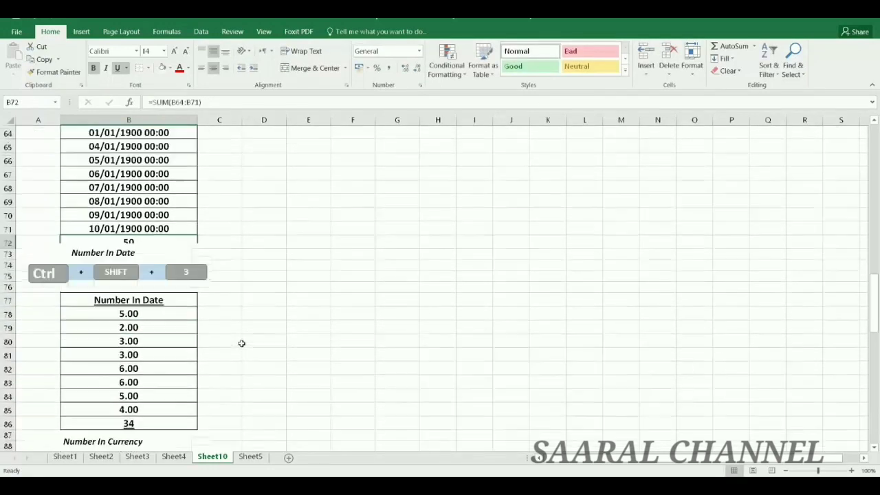
scroll(242, 344, "down", 2)
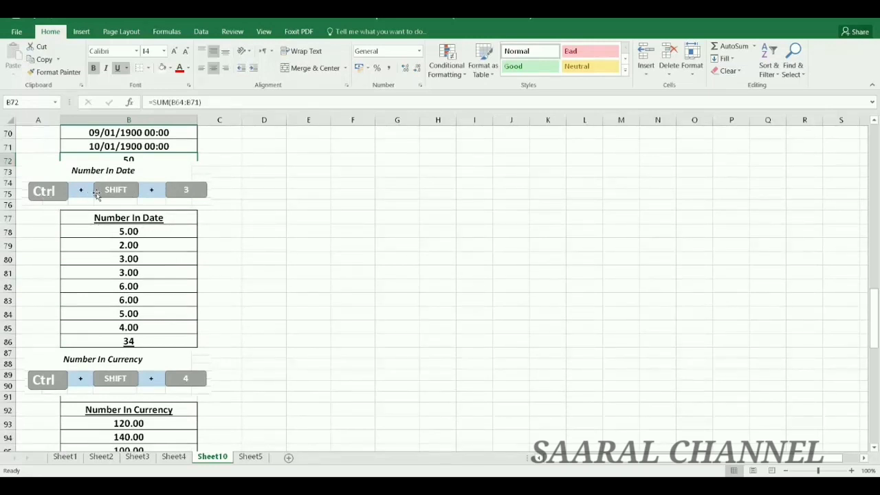
left_click_drag(146, 232, 142, 339)
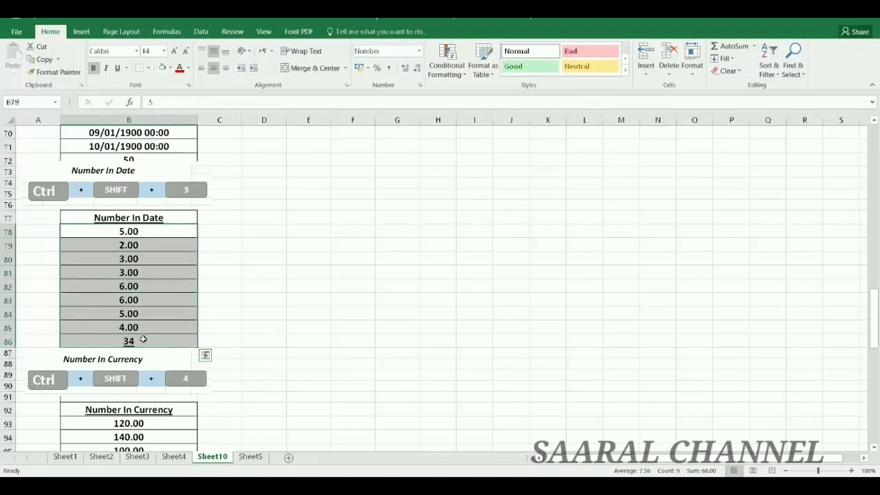
key("ctrl+shift+3")
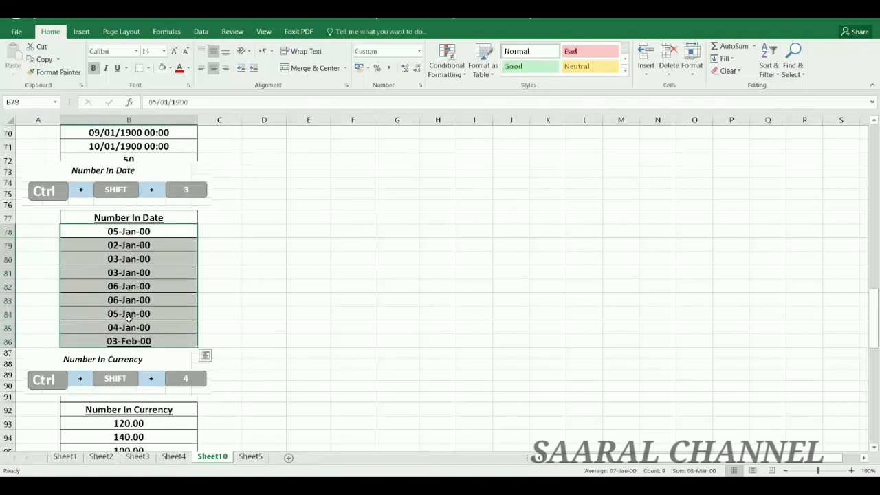
left_click(165, 312)
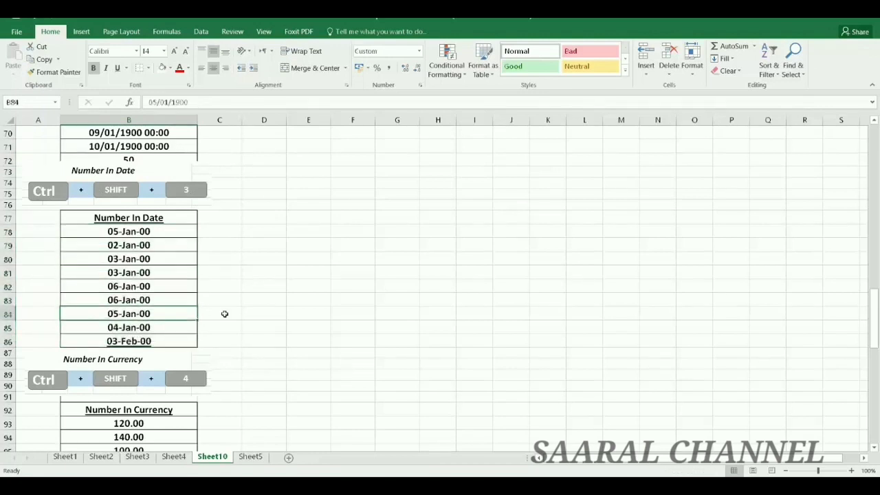
double_click(139, 273)
left_click(155, 300)
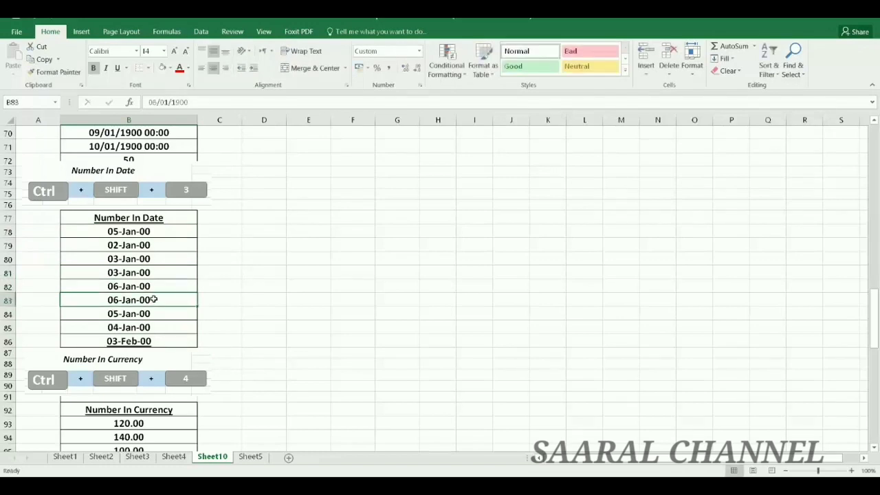
scroll(154, 300, "down", 1)
scroll(172, 296, "down", 2)
scroll(175, 297, "down", 2)
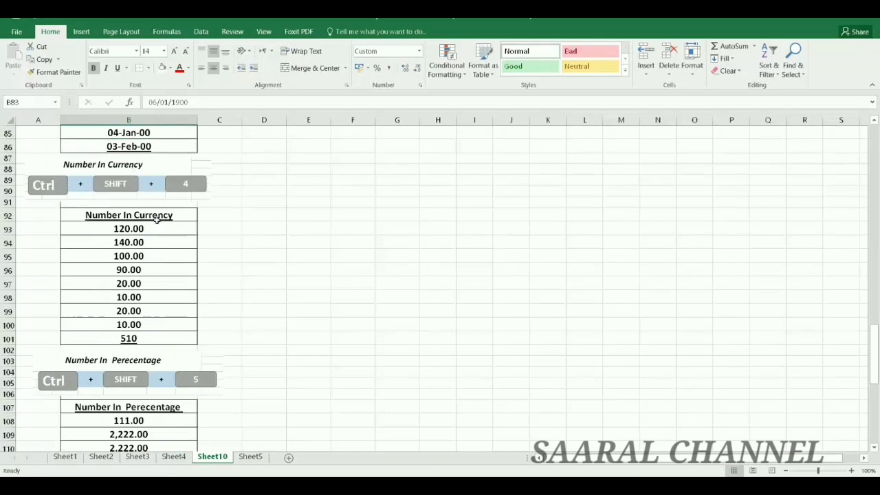
Step: Apply Currency format to B93:B101 with Ctrl+Shift+4, showing £120.00 through the £510.00 total
left_click_drag(138, 228, 141, 339)
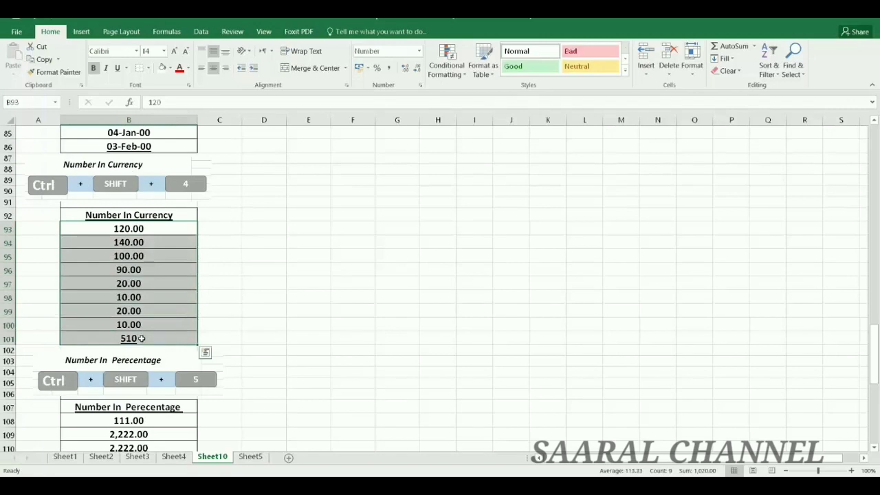
key("ctrl+shift+4")
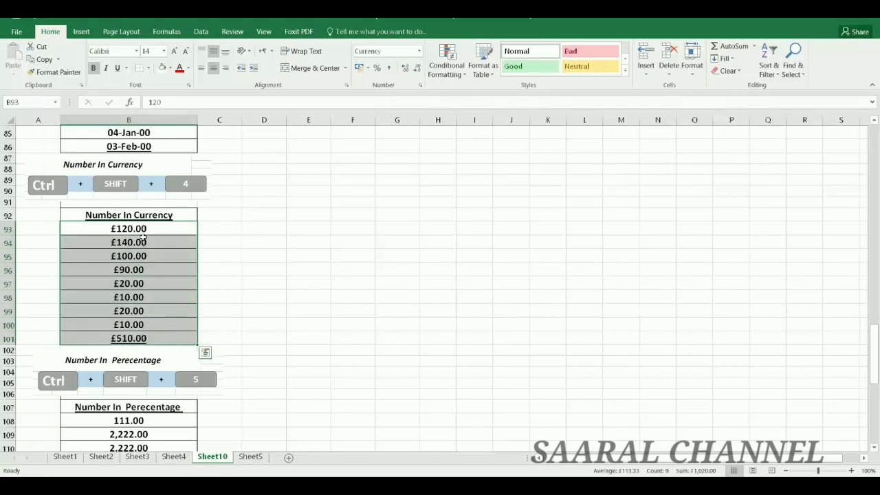
left_click(238, 287)
scroll(242, 292, "down", 2)
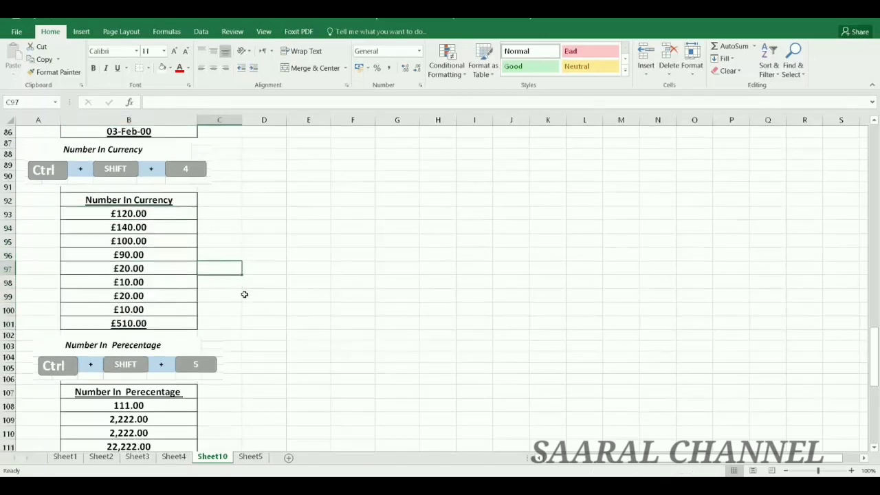
scroll(244, 294, "down", 2)
scroll(244, 294, "down", 1)
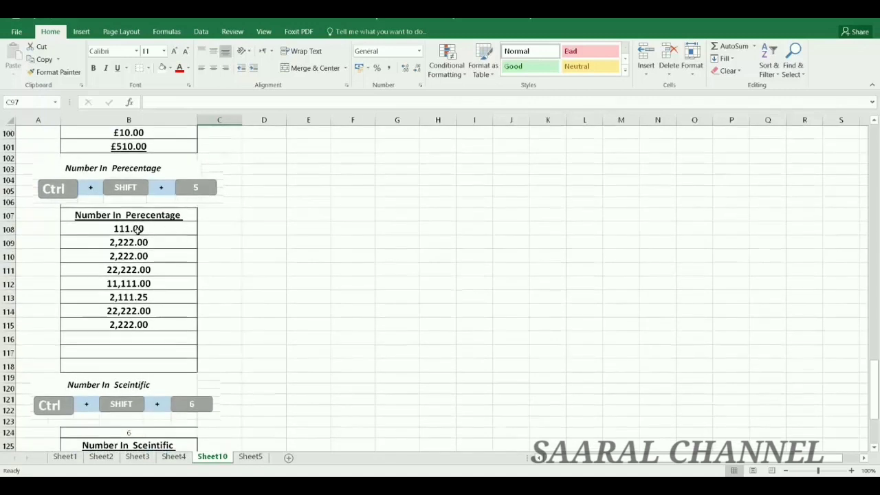
Step: Format B108:B115 as percentages with Ctrl+Shift+5, so values read 11100% through 222200%
left_click_drag(137, 230, 137, 322)
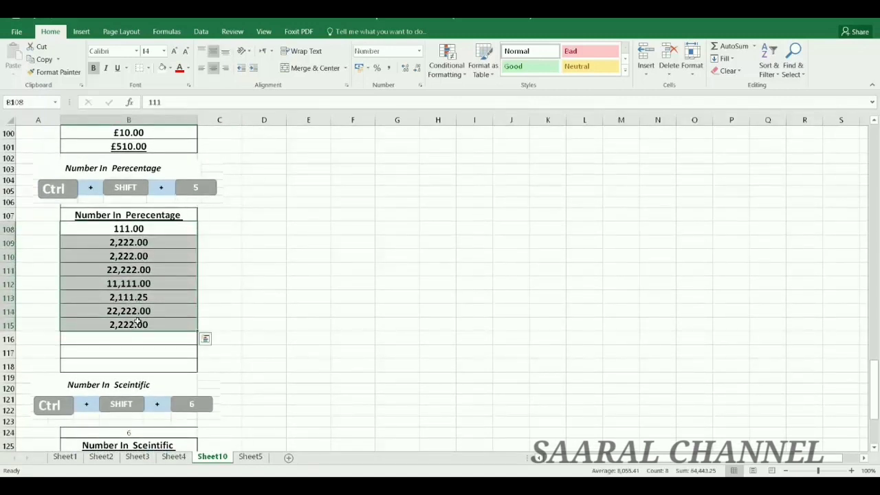
key("ctrl+shift+5")
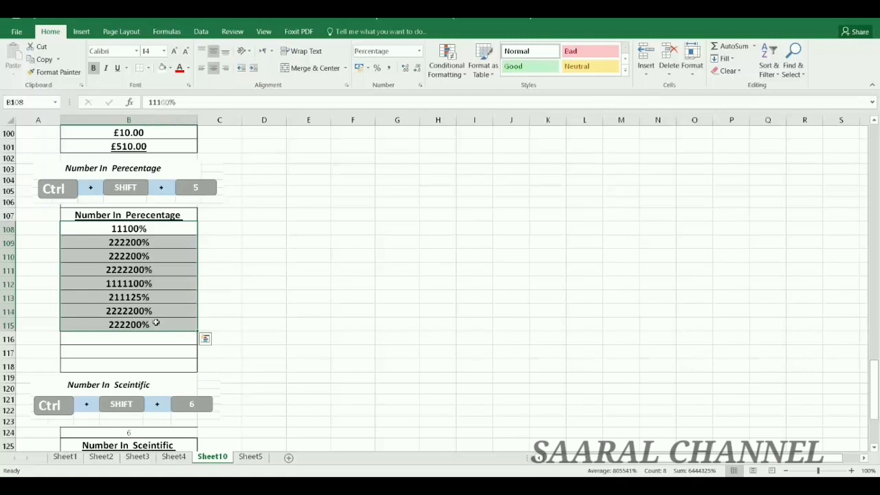
left_click(289, 271)
scroll(168, 304, "down", 1)
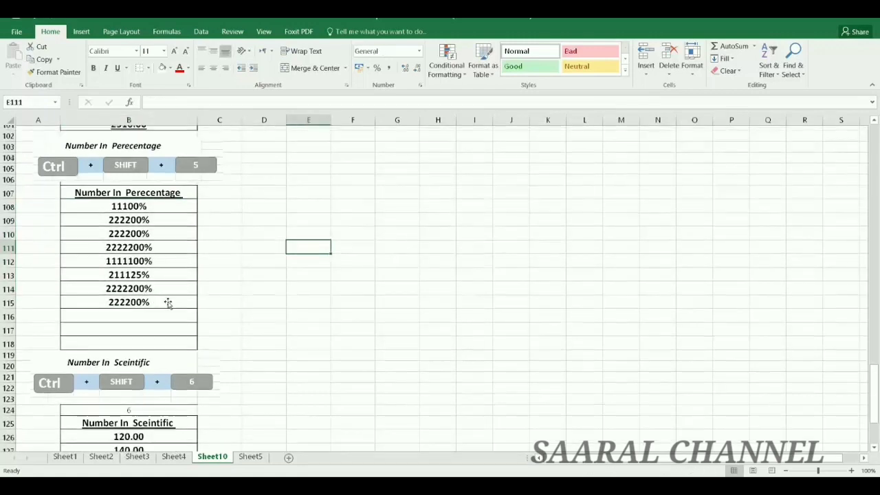
scroll(168, 304, "down", 3)
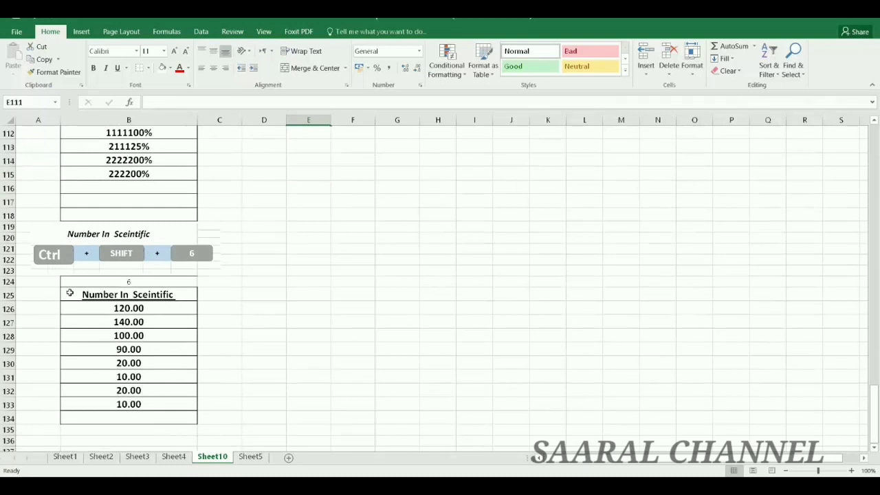
Step: Apply Scientific format to B126:B133 with Ctrl+Shift+6, giving values like 1.20E+02
left_click_drag(138, 309, 138, 404)
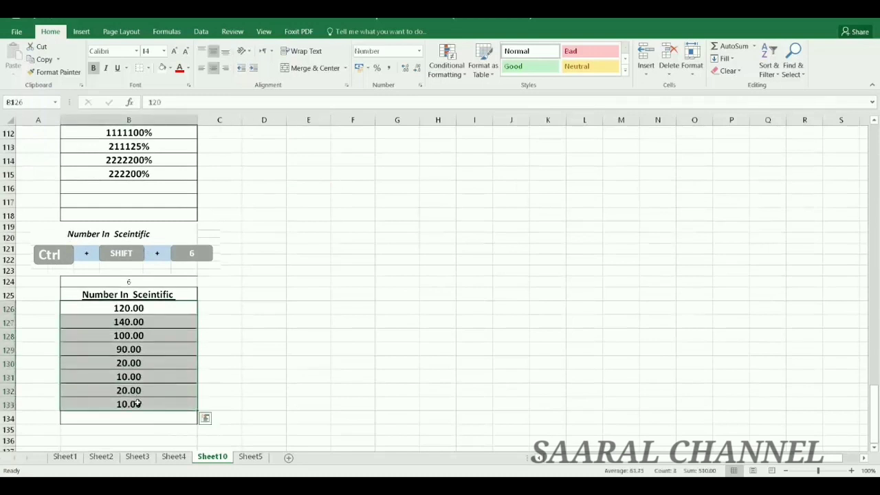
key("ctrl+shift+6")
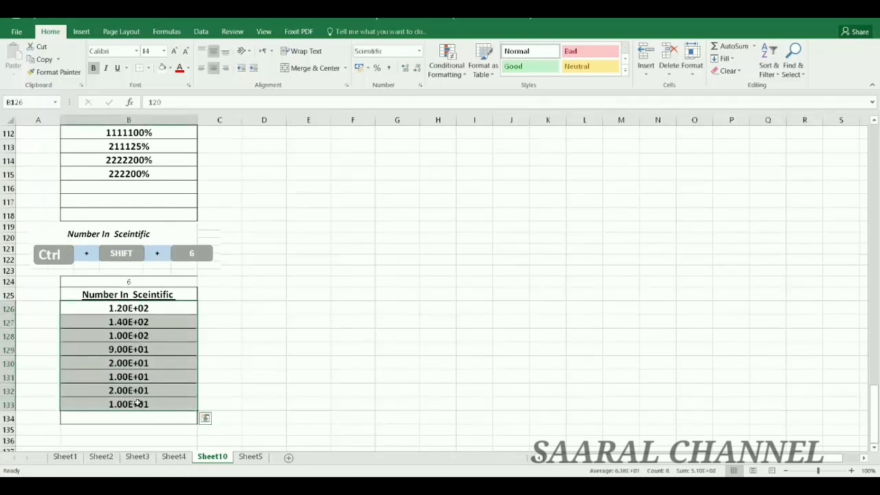
left_click(294, 323)
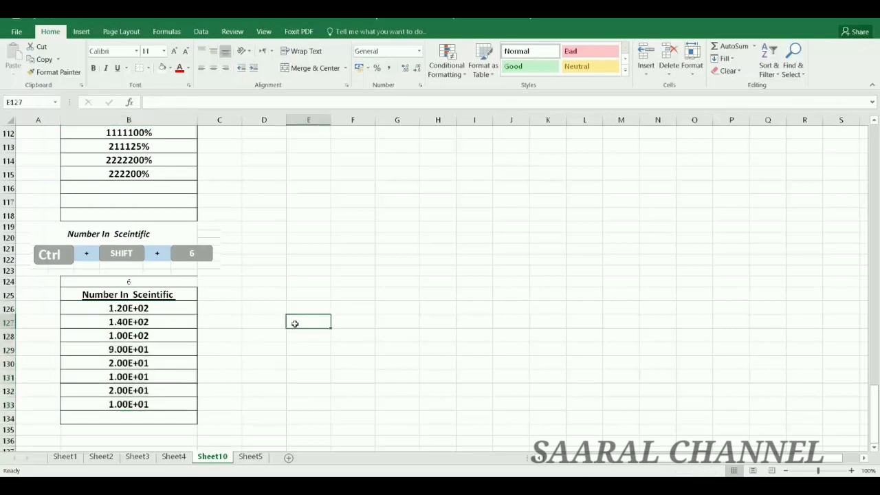
Step: Scroll back up to the add-border shortcut section with the Alt + H, B, A graphic
scroll(195, 317, "up", 5)
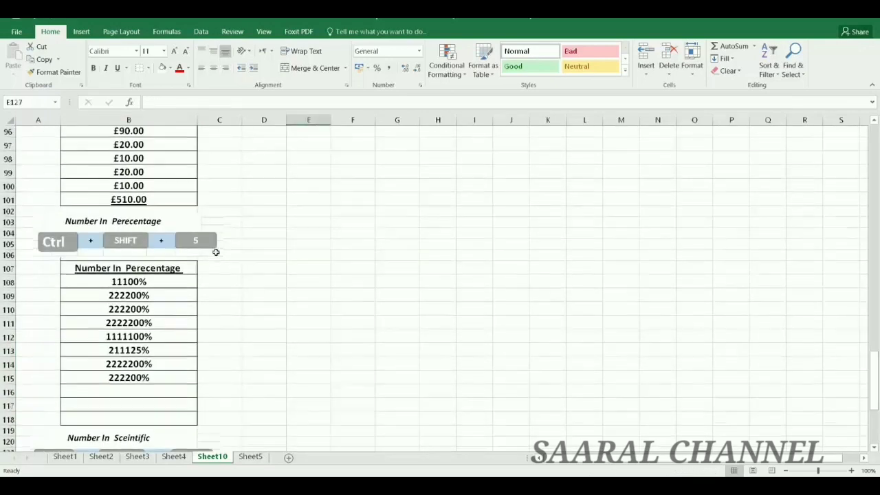
scroll(216, 251, "up", 9)
scroll(216, 250, "up", 7)
scroll(216, 249, "up", 6)
scroll(216, 249, "up", 2)
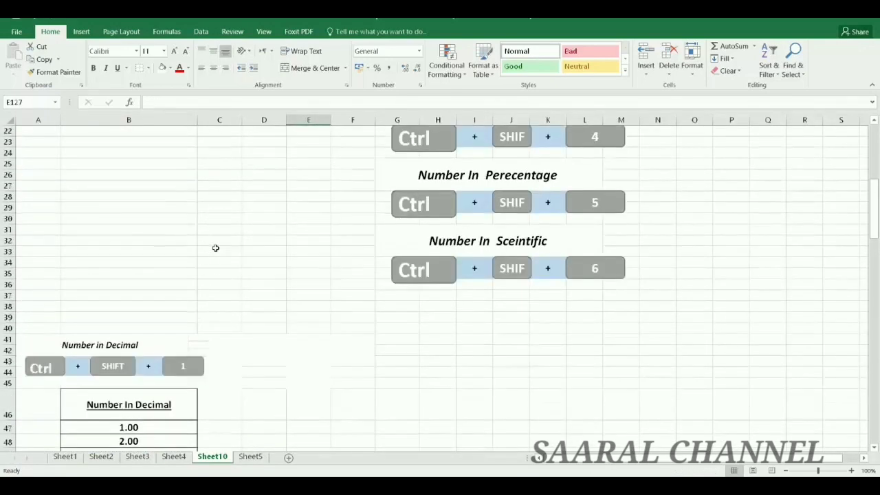
scroll(216, 249, "up", 3)
scroll(215, 249, "up", 2)
scroll(215, 248, "up", 1)
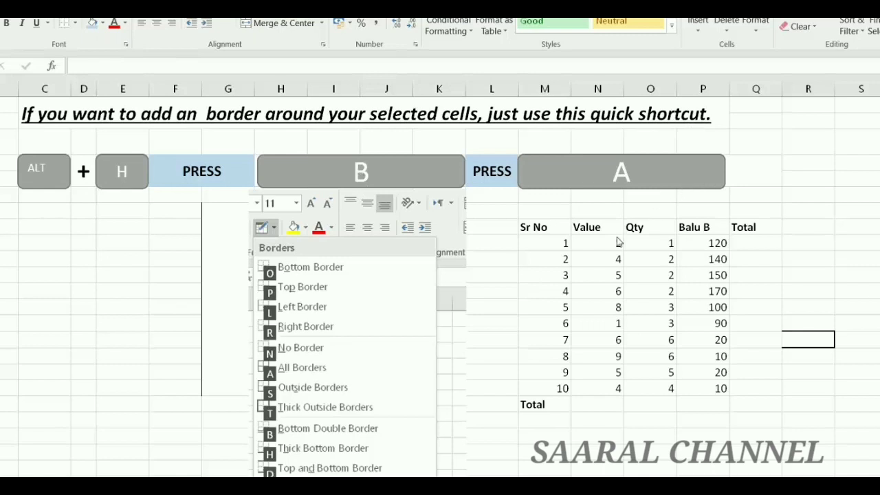
Step: Put borders on every cell of the Sr No table with Alt+H, B, A
mouse_move(530, 227)
left_mouse_down()
mouse_move(697, 405)
mouse_move(742, 407)
left_mouse_up()
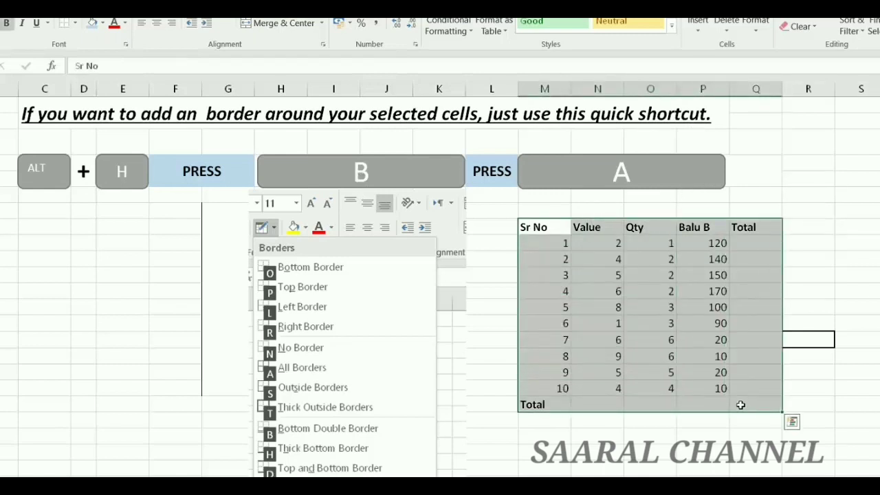
key("alt+h")
key("b")
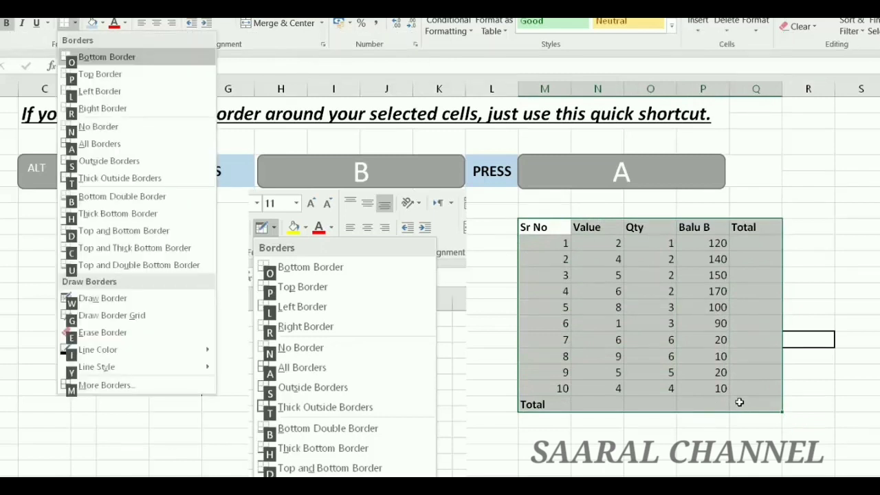
key("a")
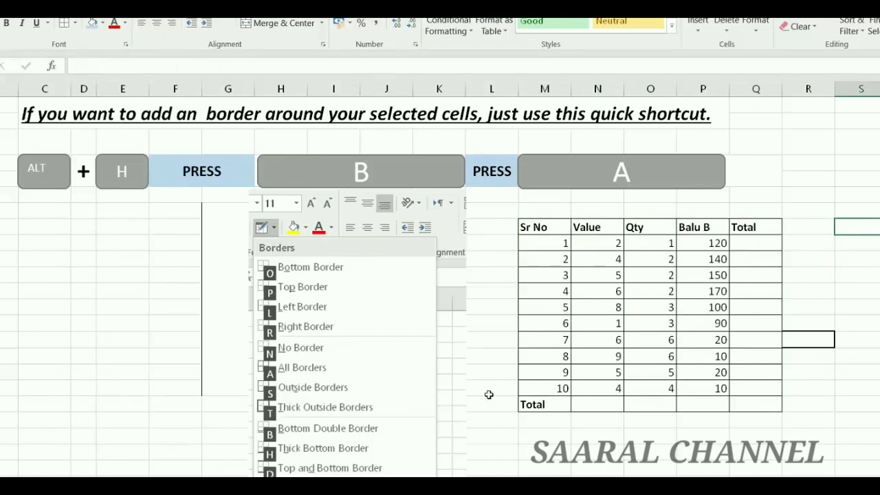
Step: Reselect the Sr No table and remove its borders so it ends borderless
left_click_drag(534, 227, 756, 406)
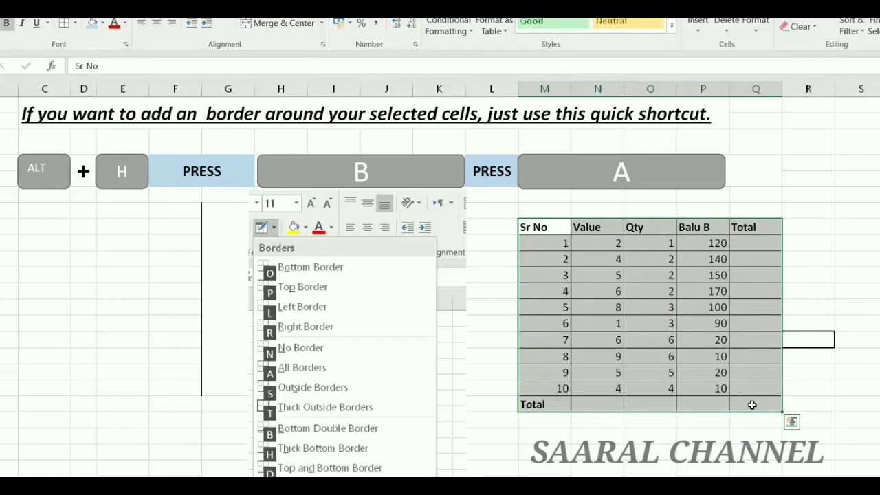
key("alt+h")
key("b")
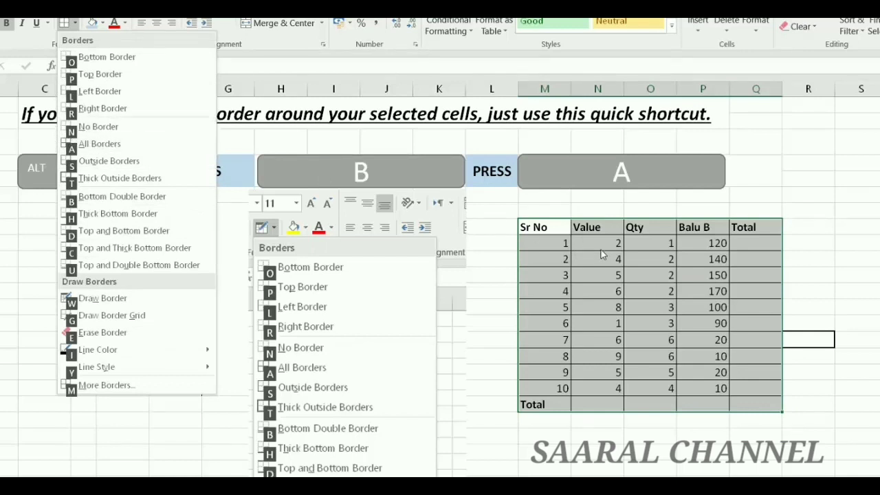
key("Escape")
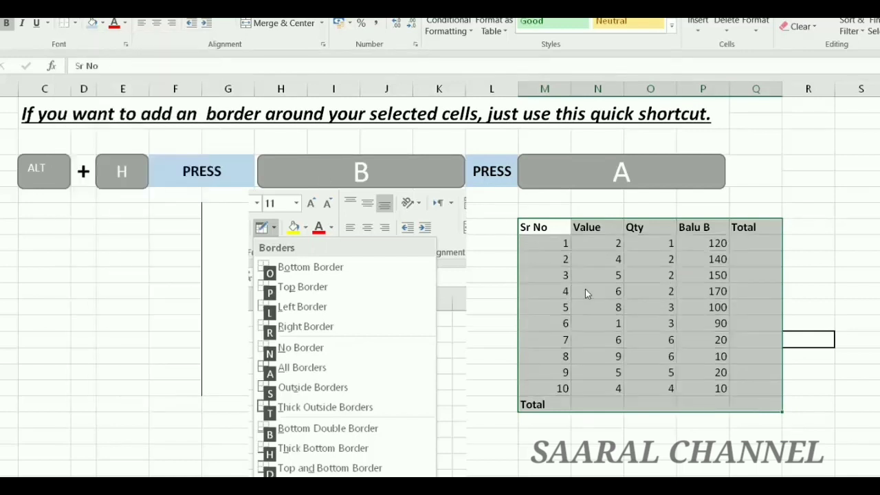
left_click(840, 237)
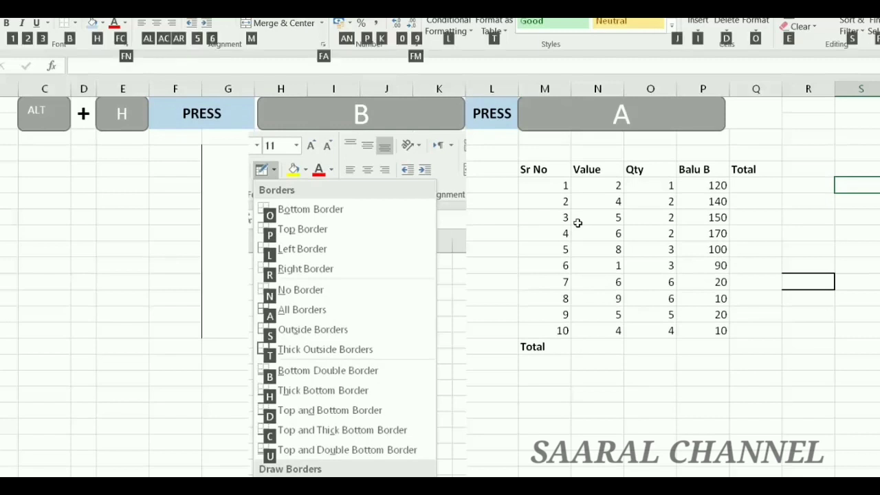
Step: With the Draw Border pencil, outline the Sr No–Total header row and the whole table
key("b")
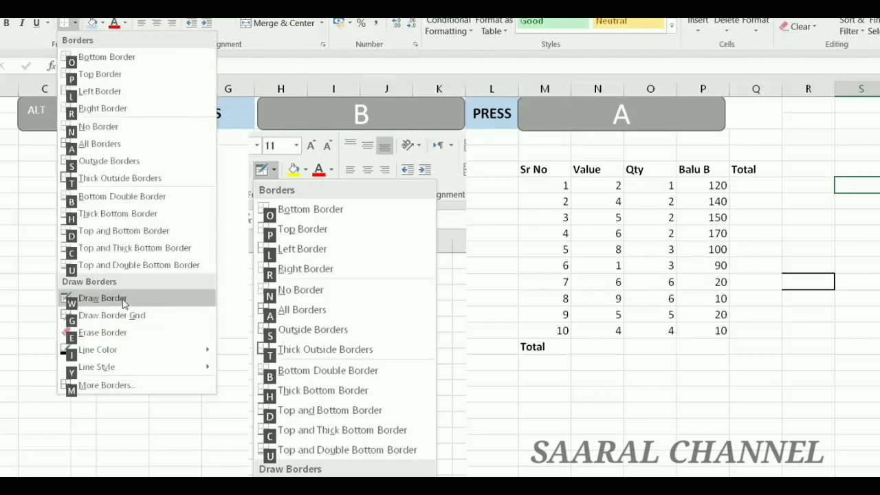
left_click(124, 302)
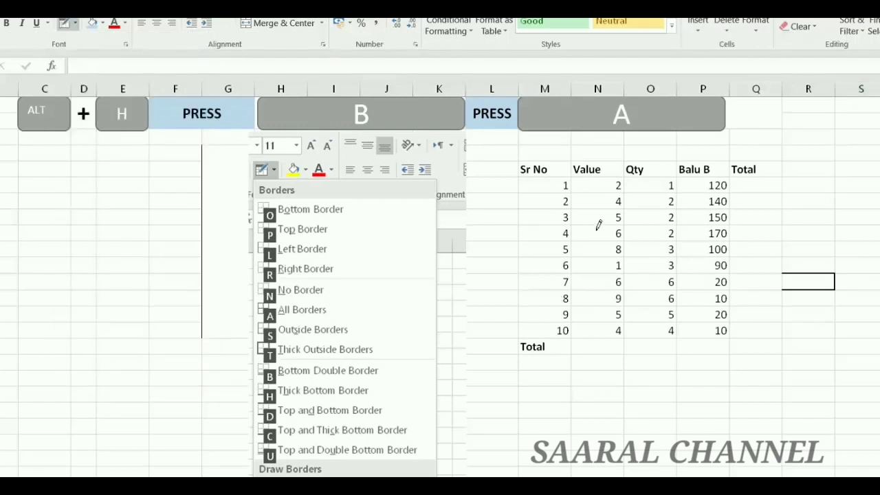
left_click_drag(520, 156, 761, 169)
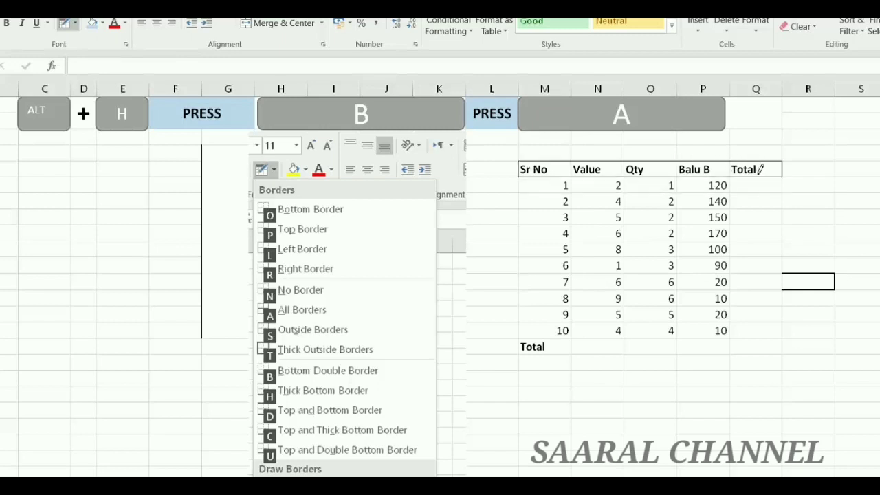
left_click_drag(521, 173, 799, 337)
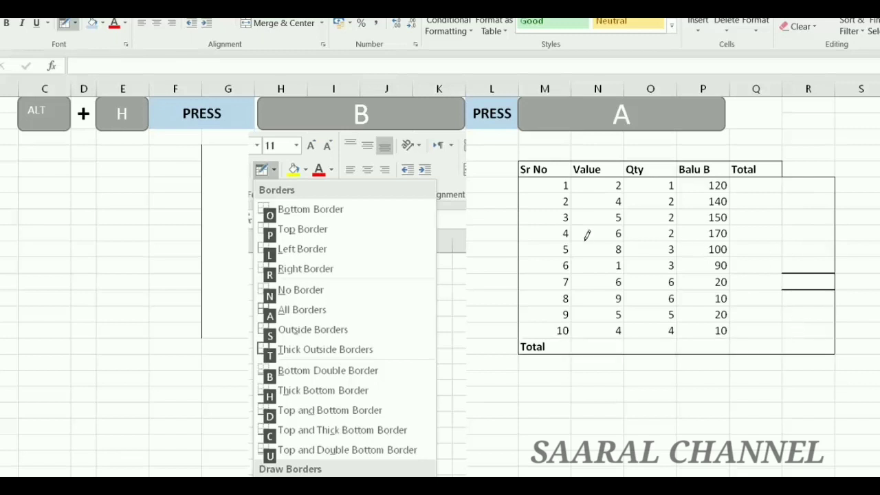
Step: Draw outlines around the rows for Sr No 2–3, 5–8 and 10
left_click_drag(561, 193, 721, 217)
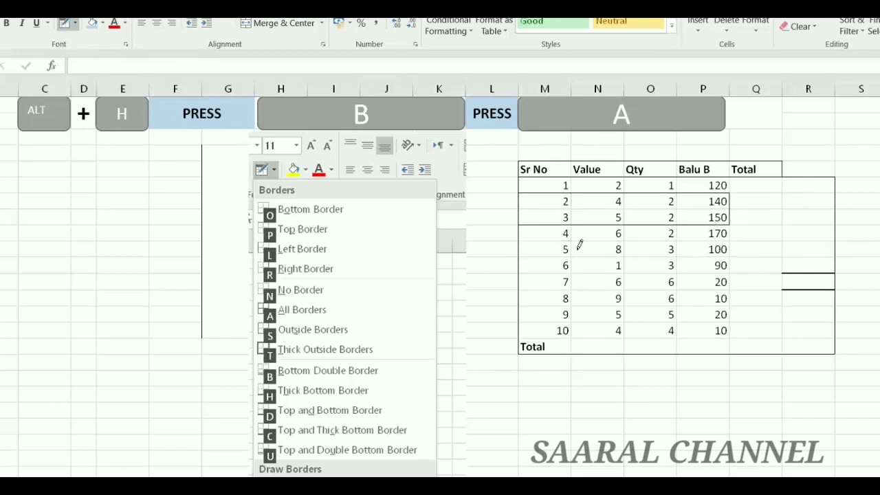
left_click_drag(562, 237, 716, 299)
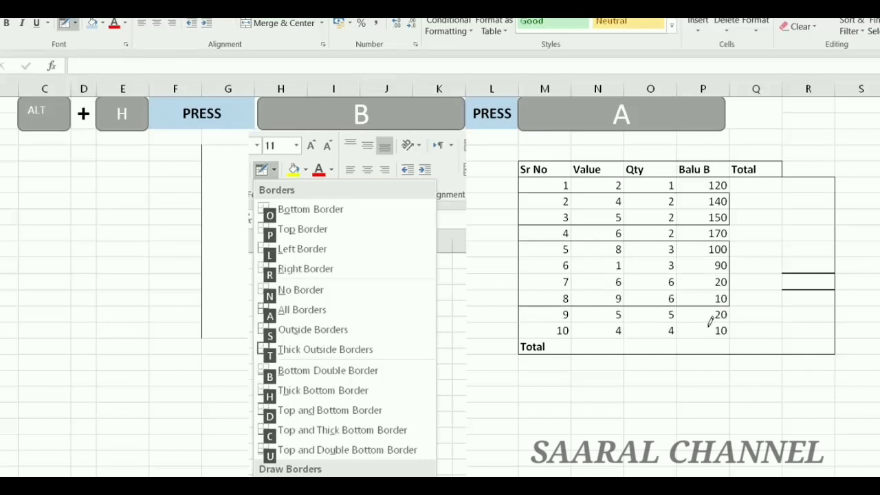
left_click_drag(750, 322, 563, 324)
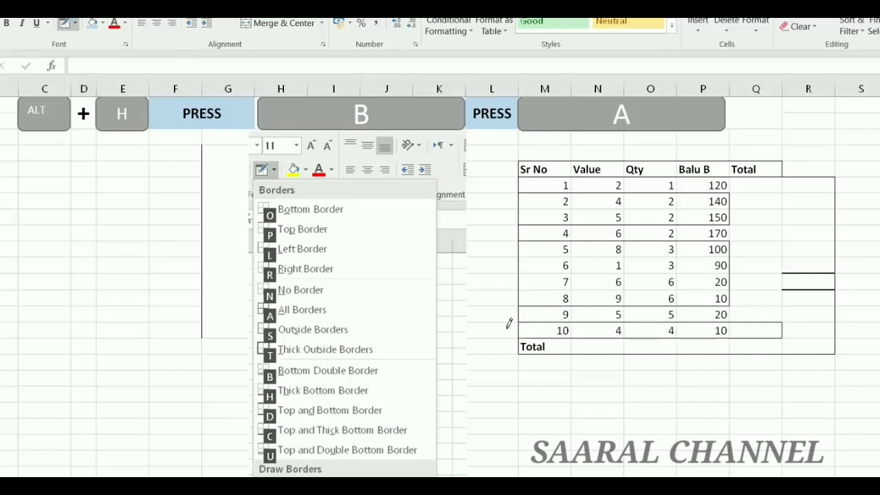